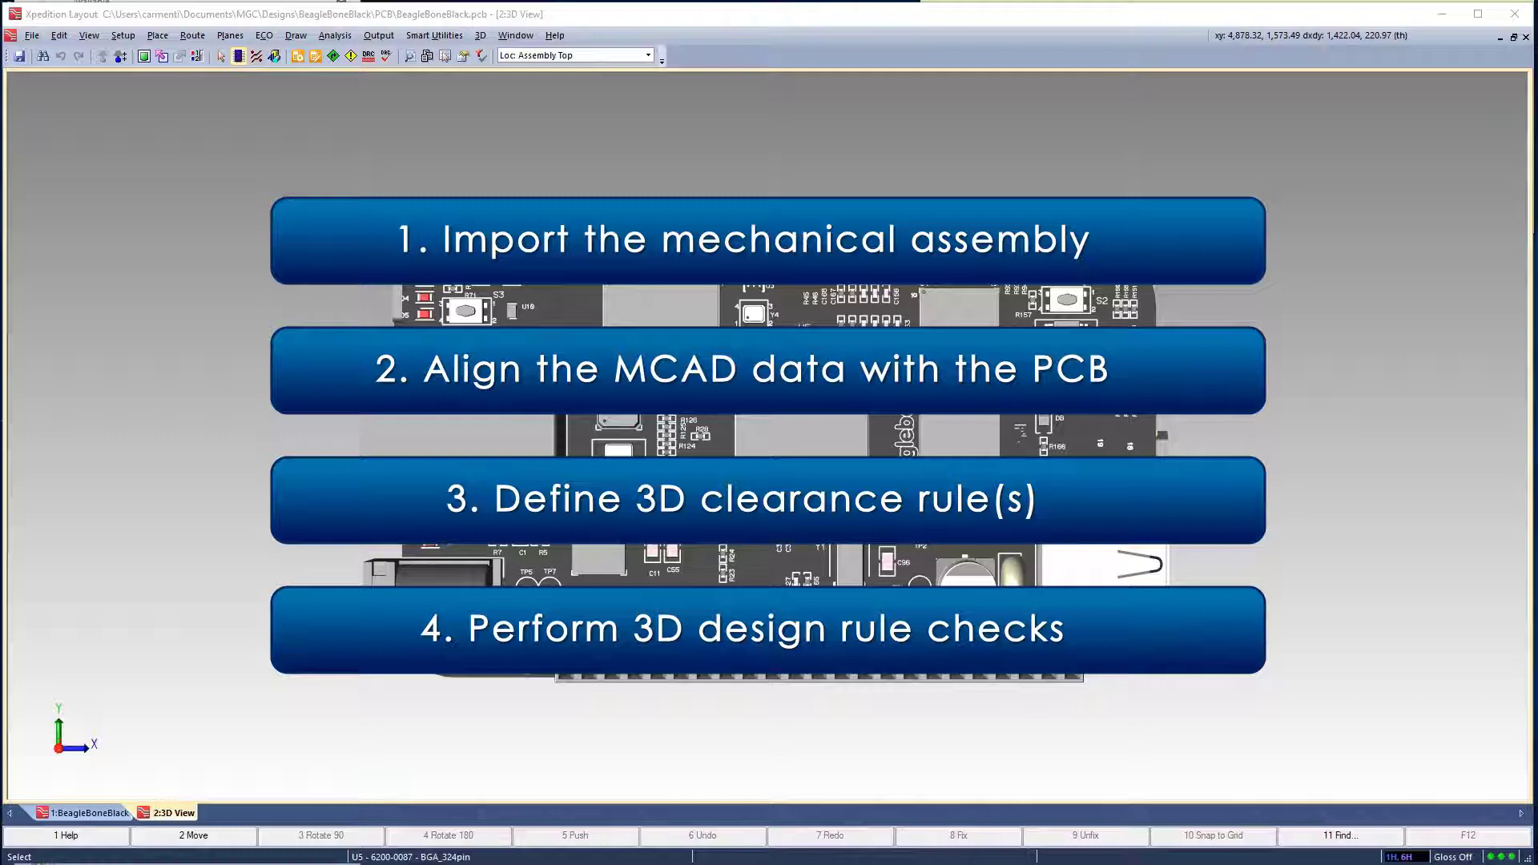
Import Assembly.assy from the Mech folder to bring in both enclosure halves
{"action": "left_click", "coordinate": [480, 37]}
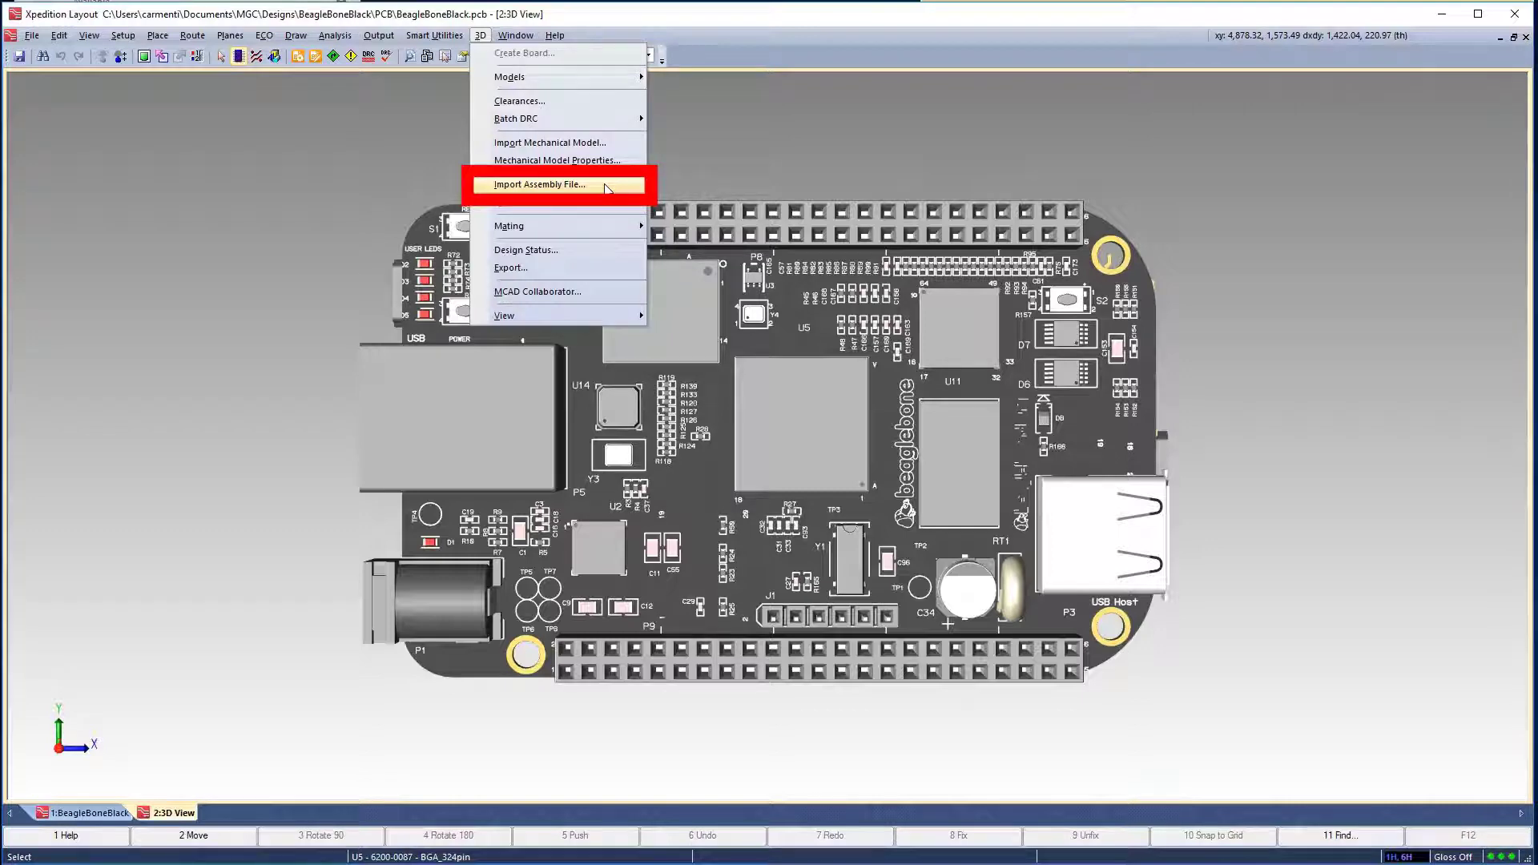
{"action": "left_click", "coordinate": [606, 188]}
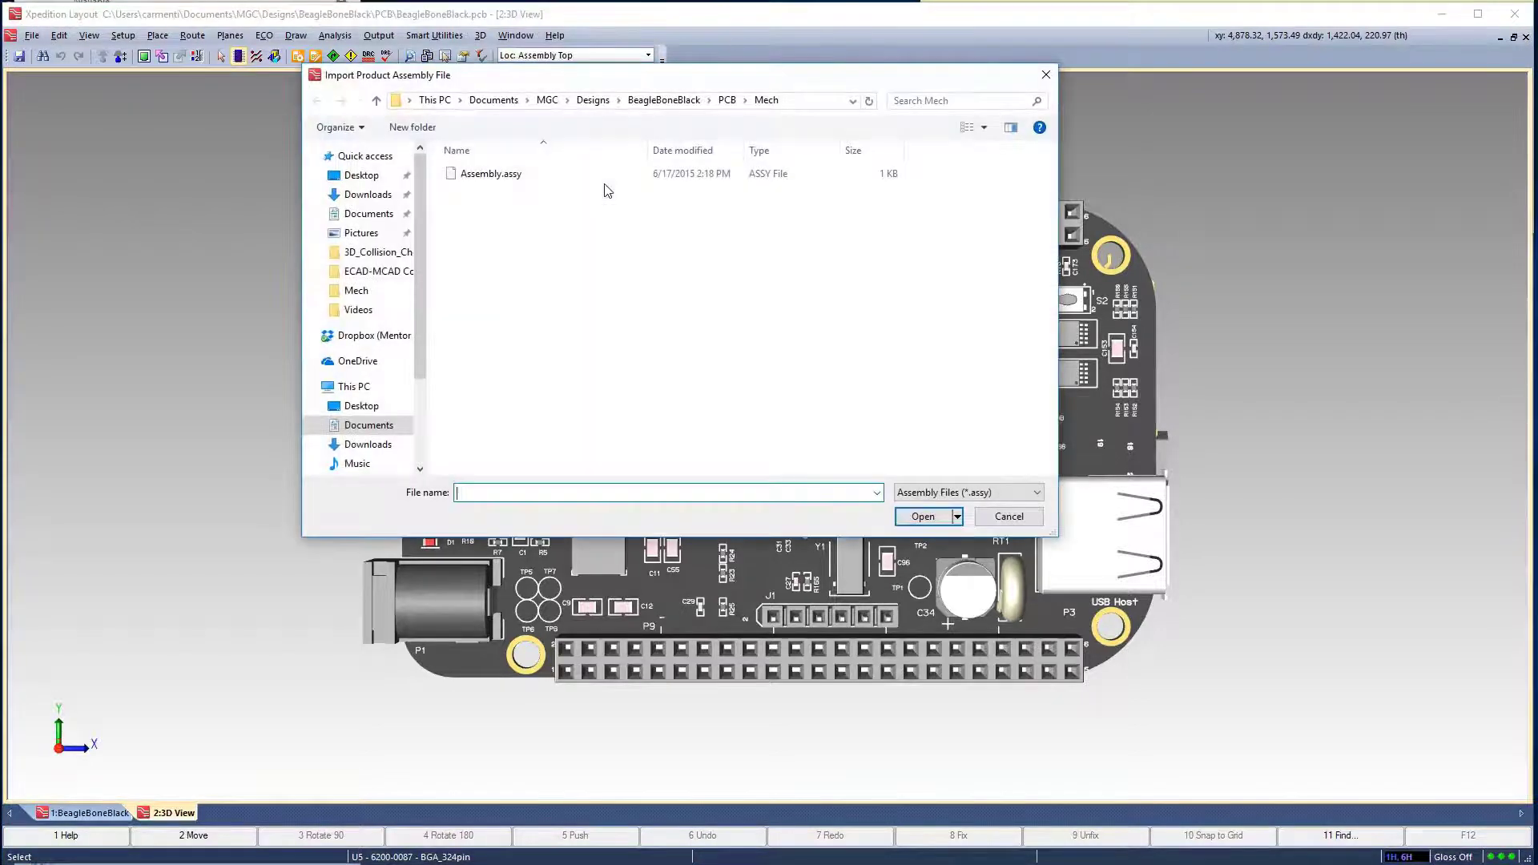
{"action": "left_click", "coordinate": [506, 175]}
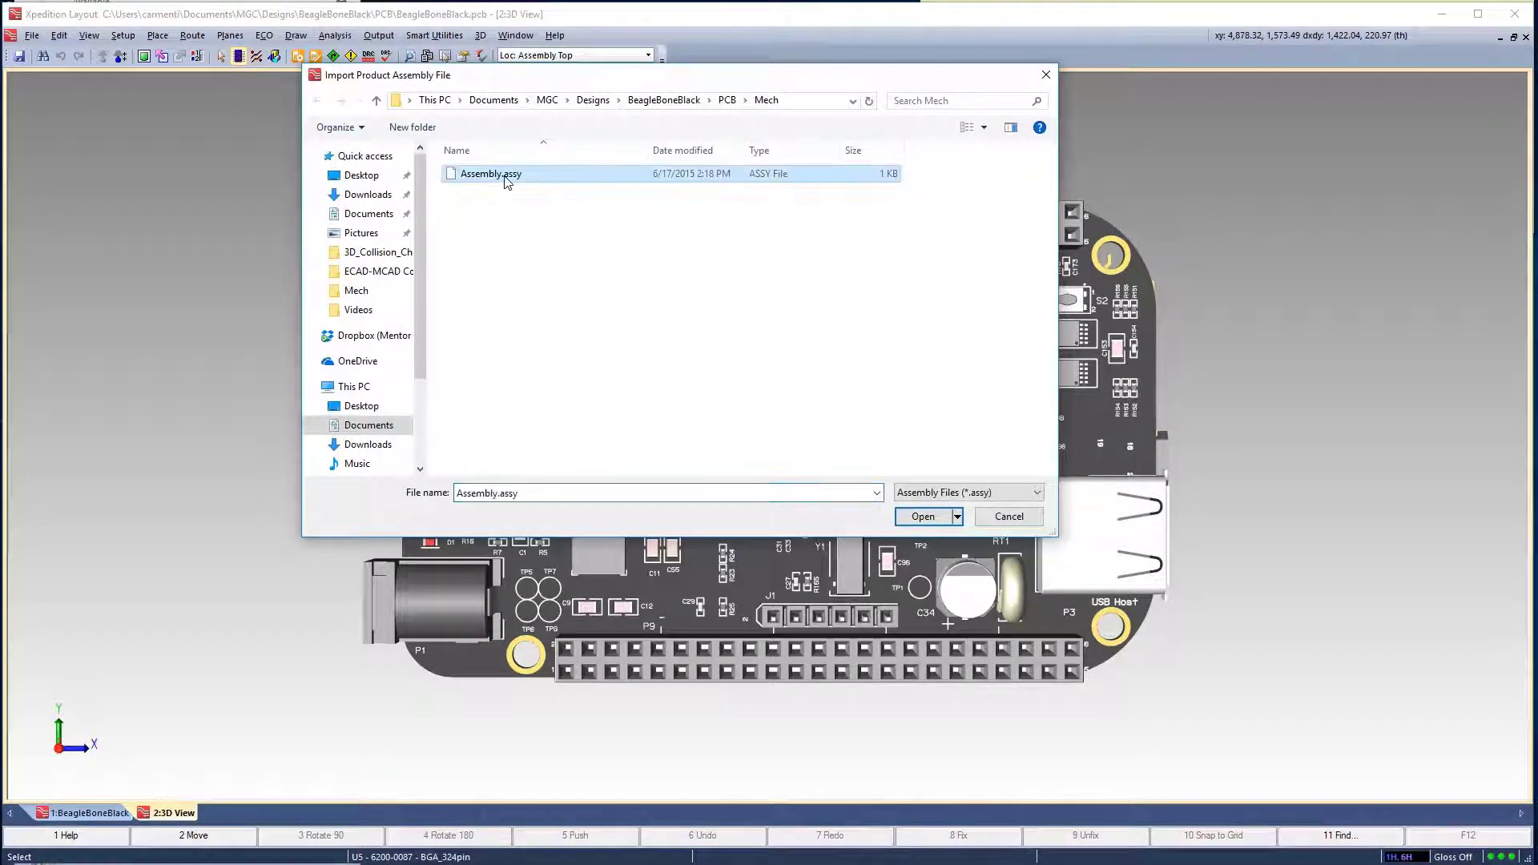
{"action": "left_click", "coordinate": [923, 516]}
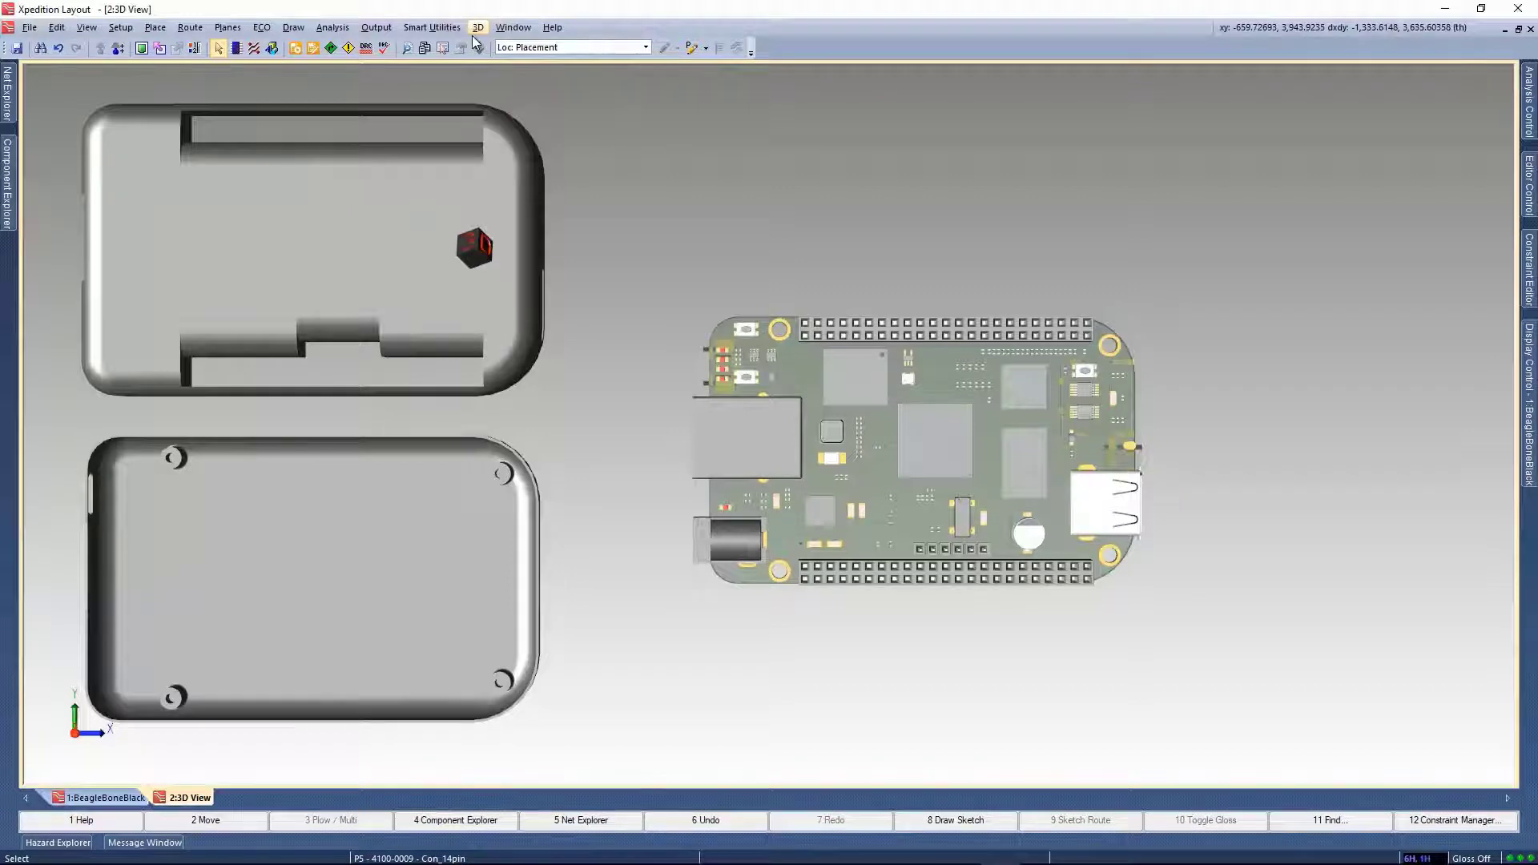
Mate the enclosure's lower-left mounting hole to the board's corner hole, snapping to faces
{"action": "left_click", "coordinate": [477, 29]}
{"action": "mouse_move", "coordinate": [516, 218]}
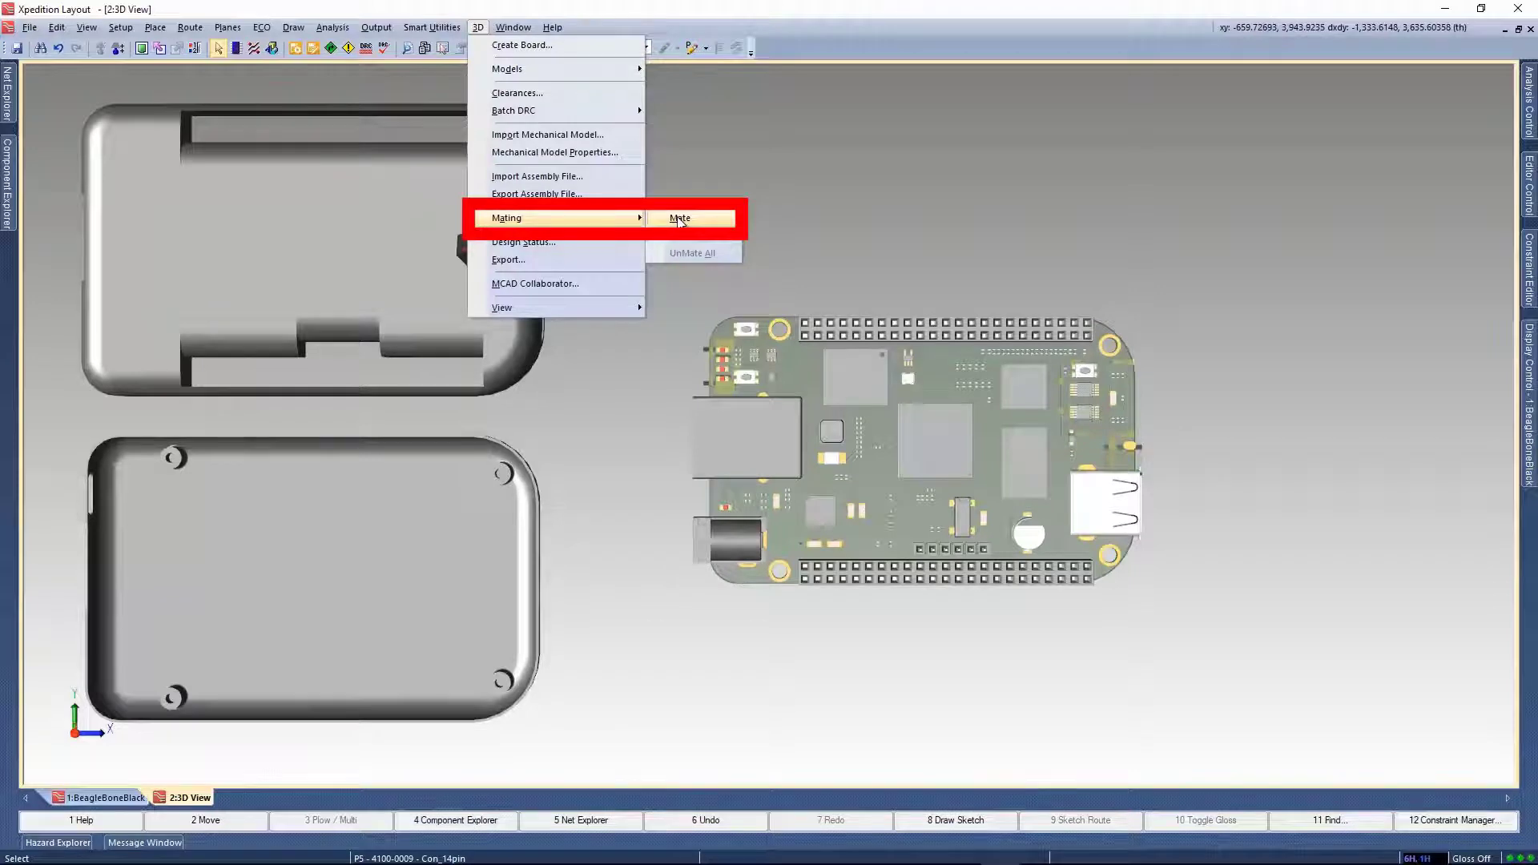
{"action": "left_click", "coordinate": [679, 220]}
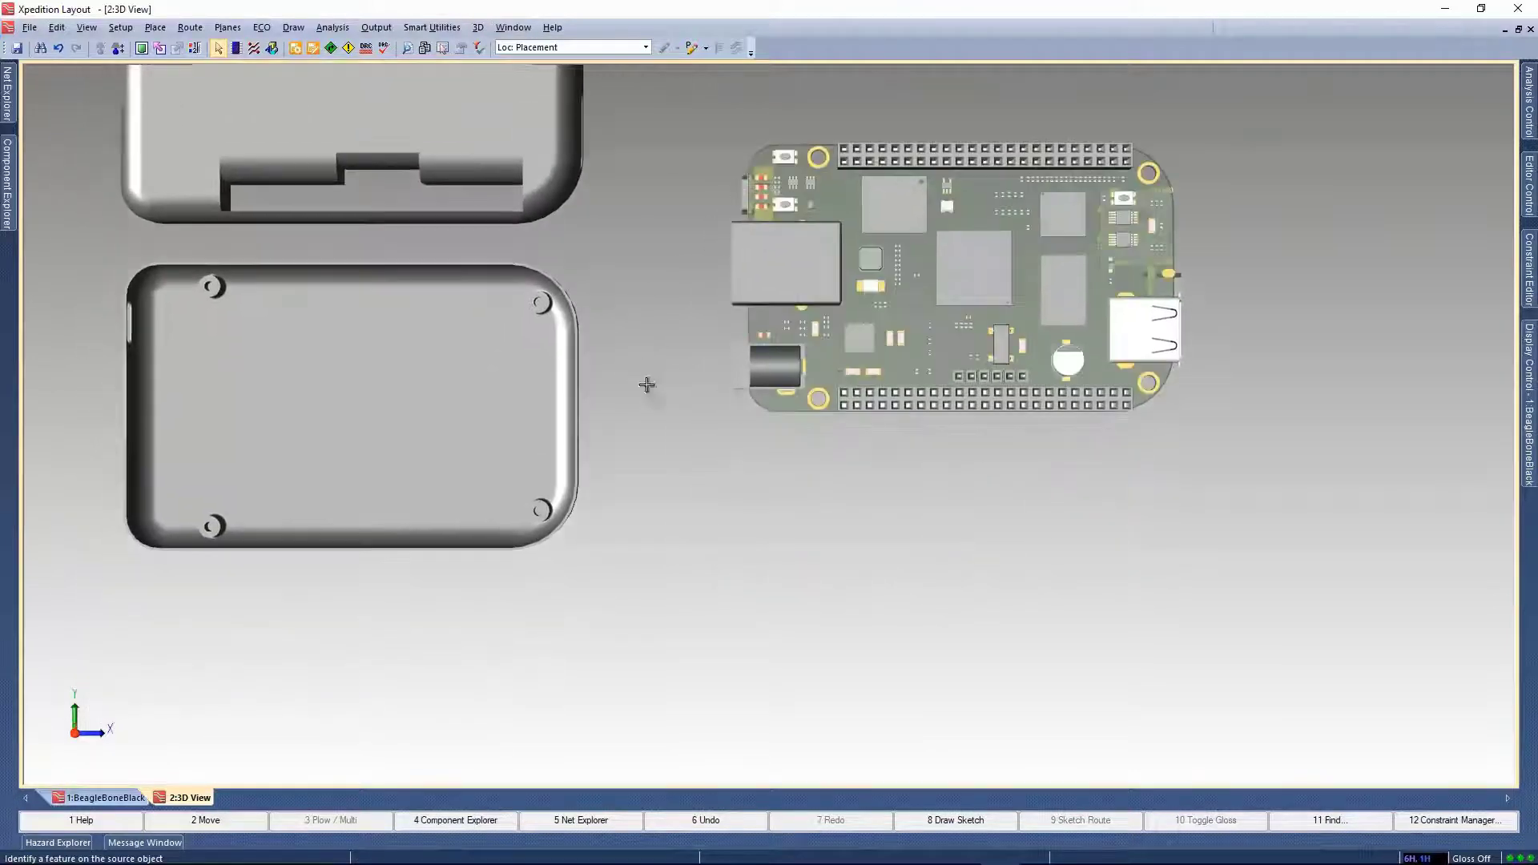
{"action": "scroll", "coordinate": [647, 385], "scroll_direction": "up", "scroll_amount": 3}
{"action": "right_click", "coordinate": [607, 482]}
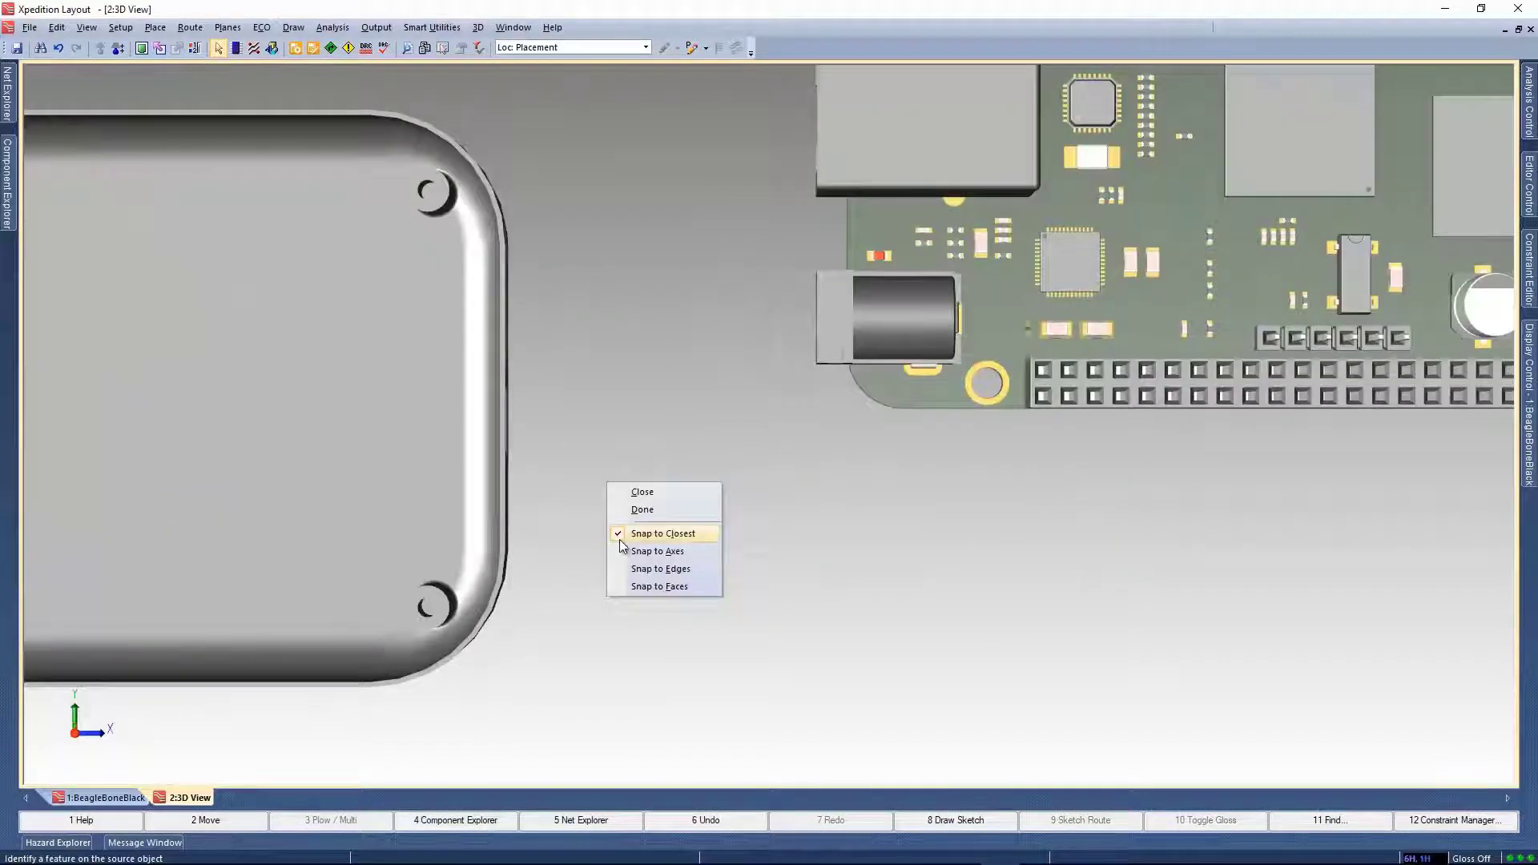
{"action": "left_click", "coordinate": [632, 587]}
{"action": "scroll", "coordinate": [419, 604], "scroll_direction": "up", "scroll_amount": 3}
{"action": "left_click", "coordinate": [419, 604]}
{"action": "scroll", "coordinate": [508, 528], "scroll_direction": "down", "scroll_amount": 1}
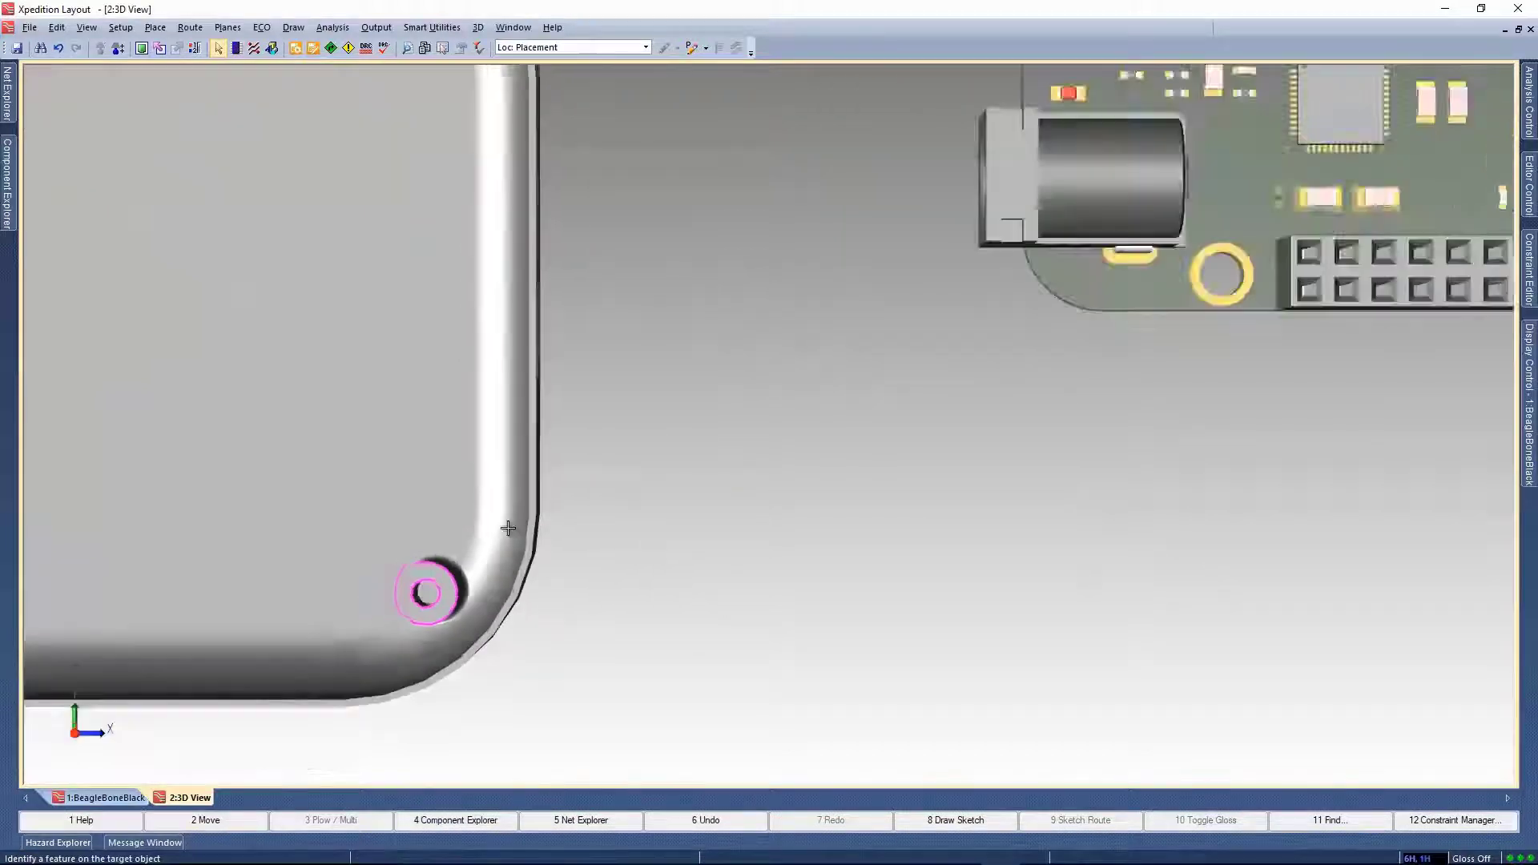
{"action": "scroll", "coordinate": [690, 371], "scroll_direction": "down", "scroll_amount": 5}
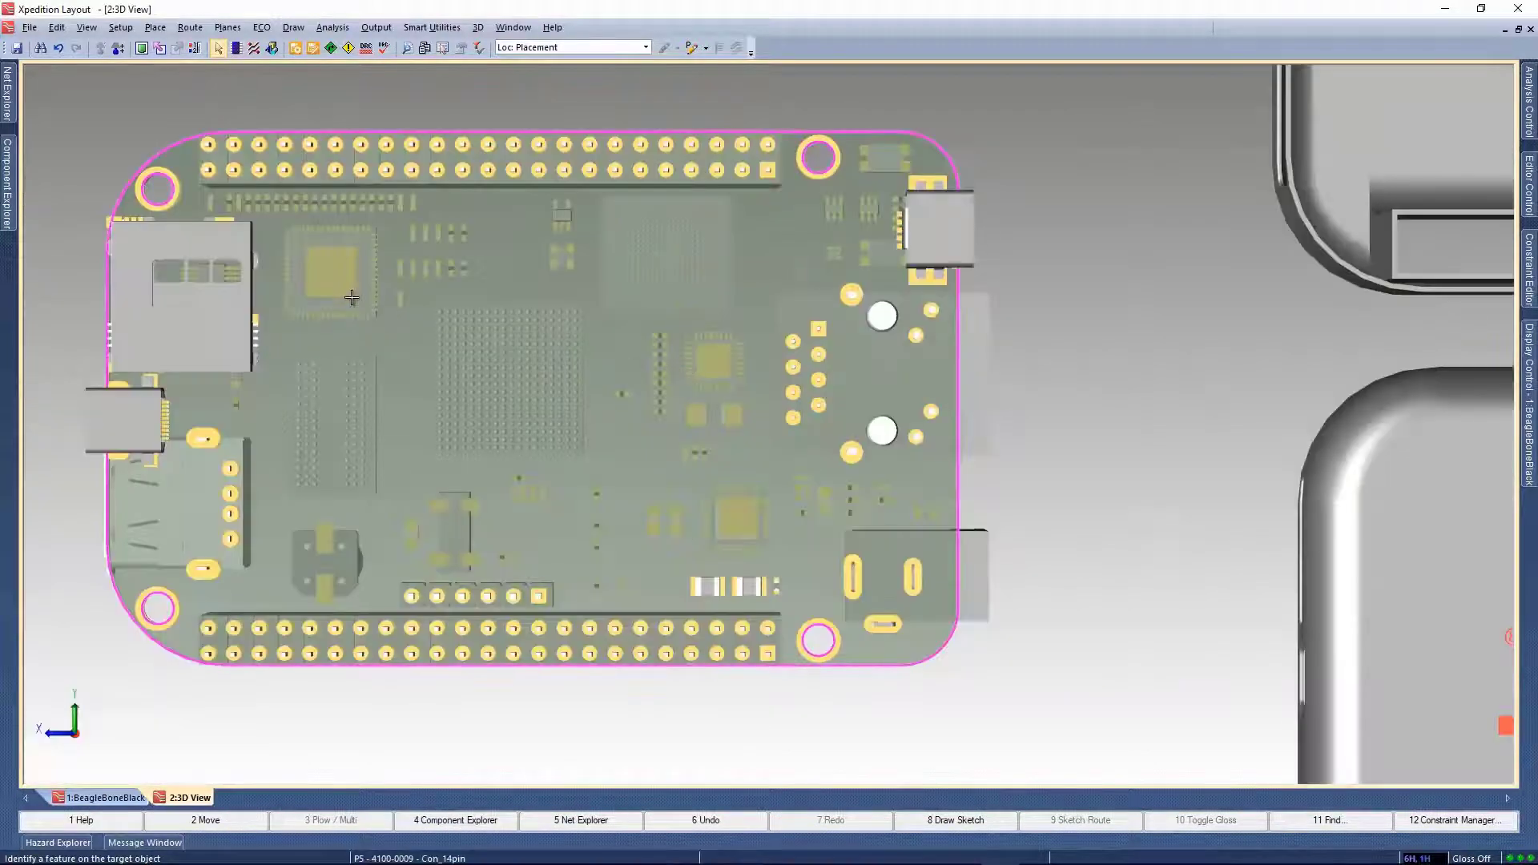
{"action": "left_click", "coordinate": [405, 342]}
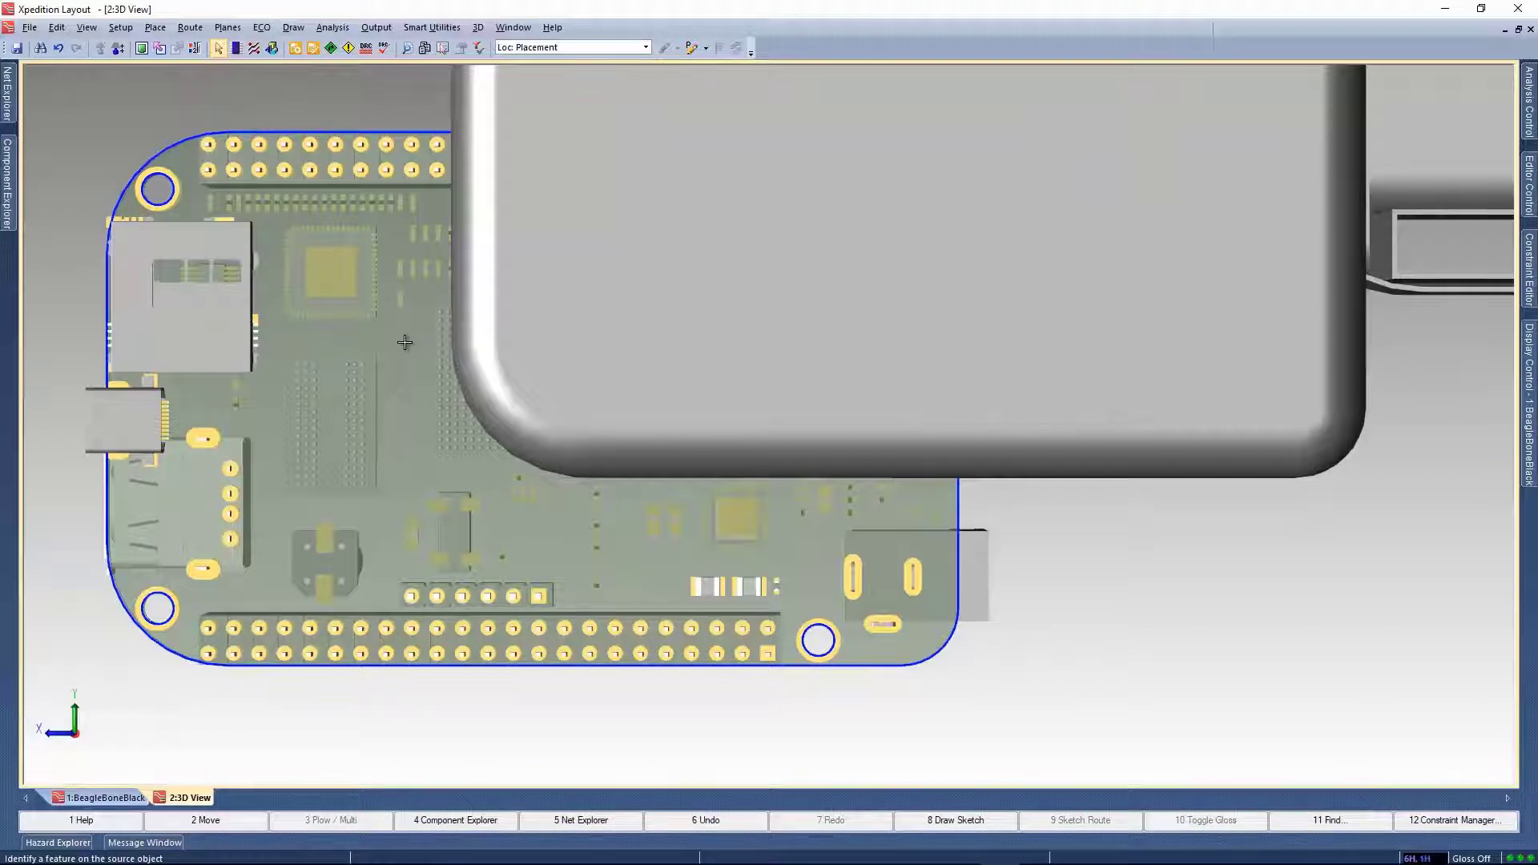
Mate another enclosure corner hole to the board's upper-right hole, snapping to axes
{"action": "scroll", "coordinate": [404, 342], "scroll_direction": "down", "scroll_amount": 2}
{"action": "scroll", "coordinate": [1036, 233], "scroll_direction": "up", "scroll_amount": 5}
{"action": "right_click", "coordinate": [1039, 233]}
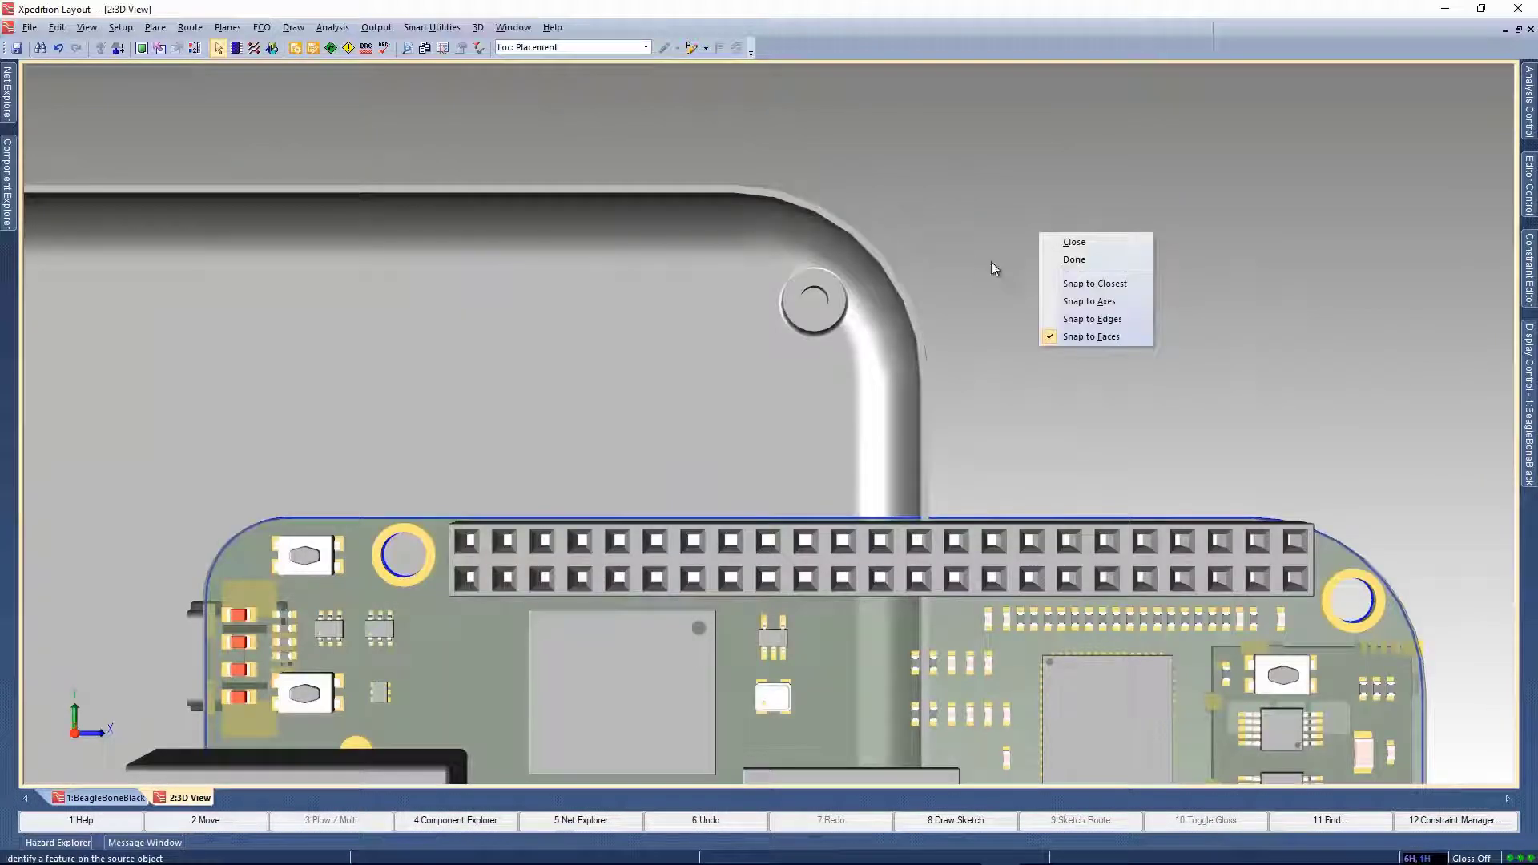
{"action": "left_click", "coordinate": [1056, 301]}
{"action": "left_click", "coordinate": [814, 297]}
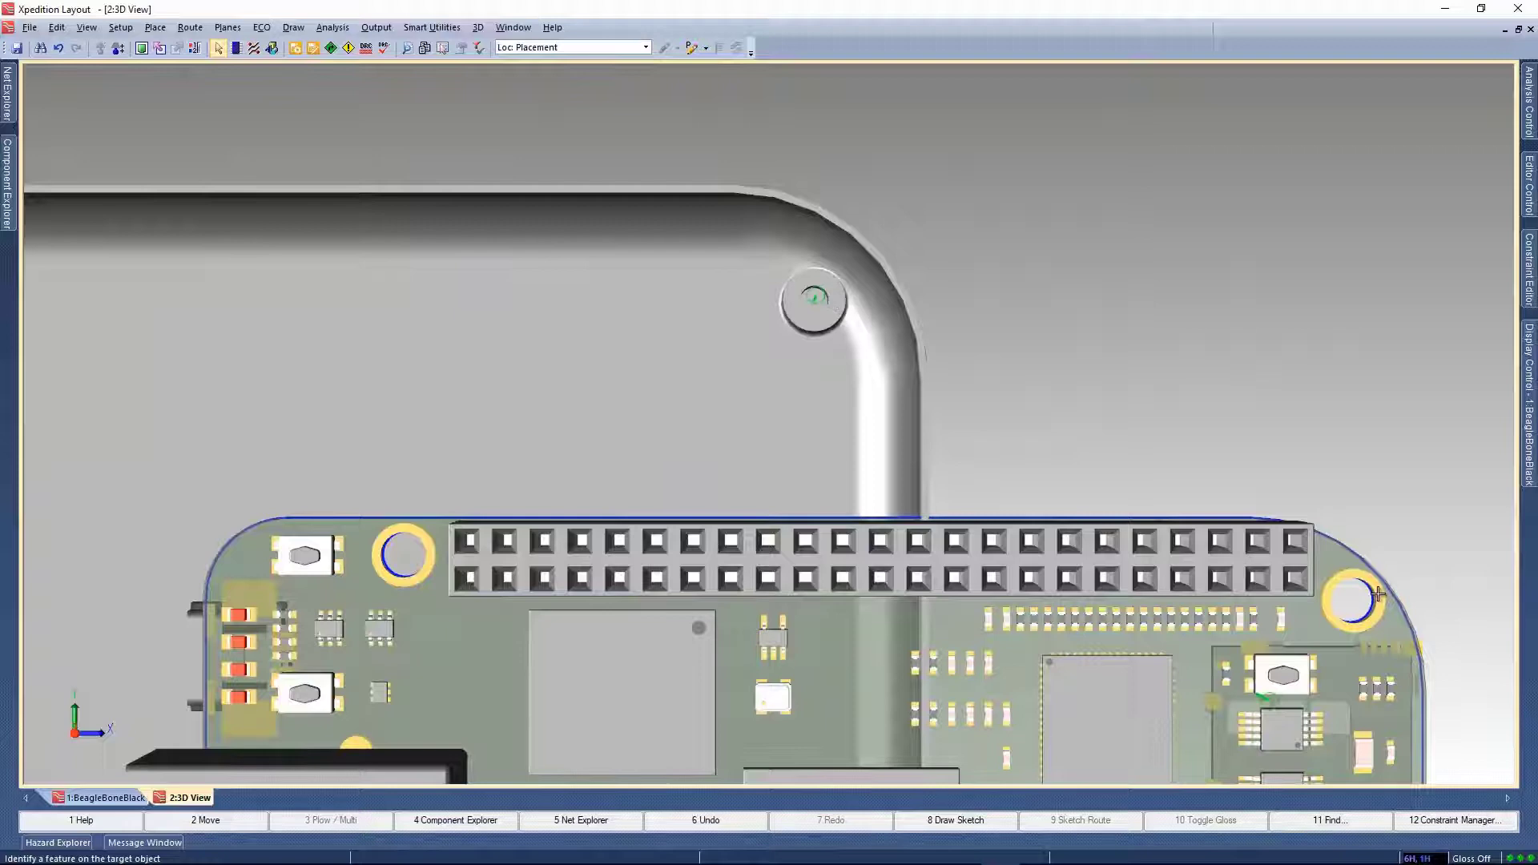
{"action": "left_click", "coordinate": [1346, 565]}
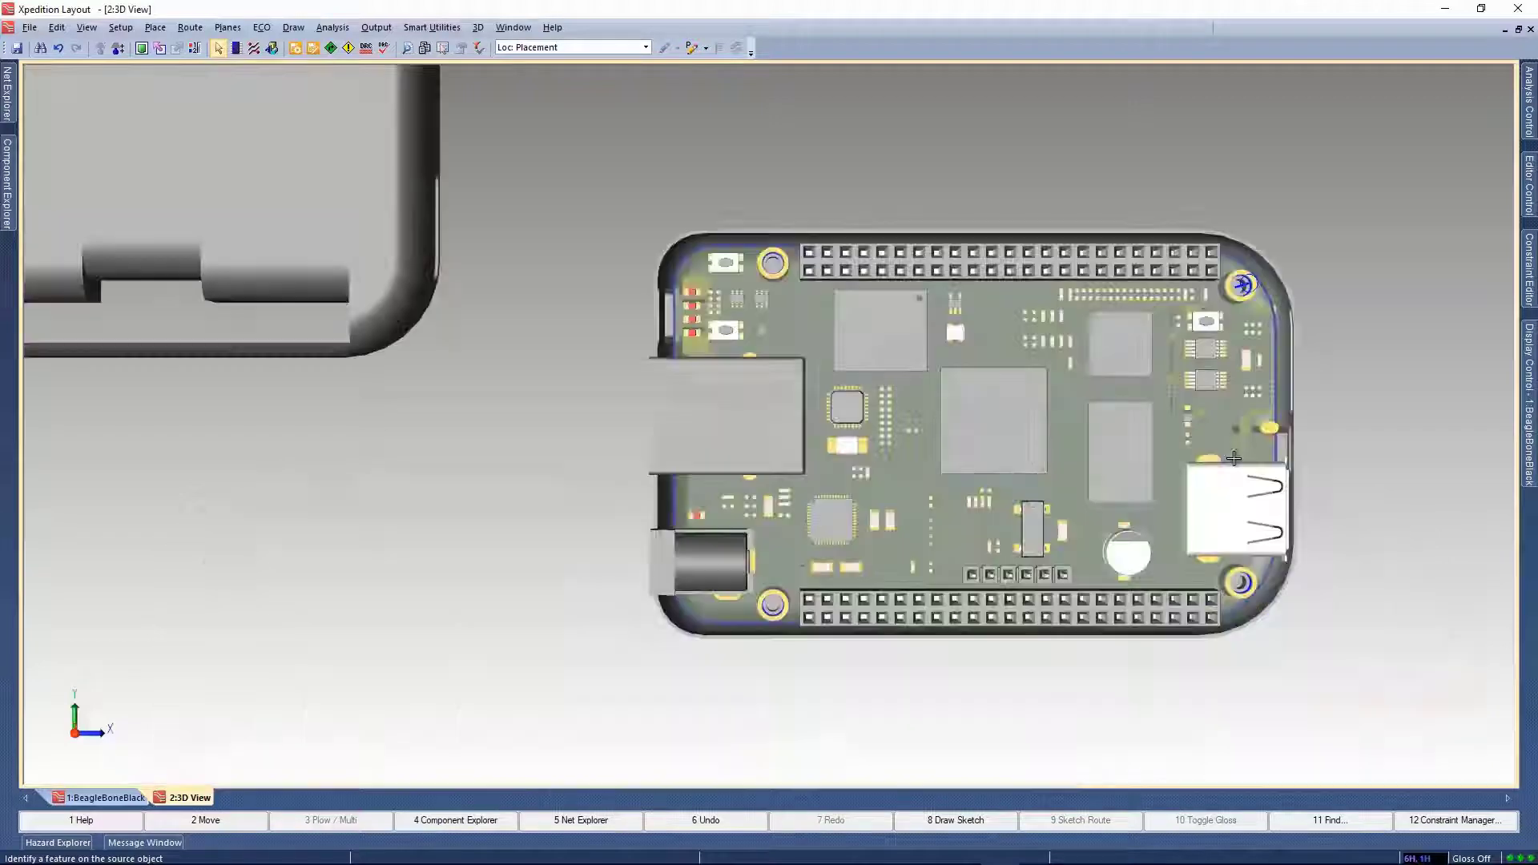
Mate the lid's outer edge to the BeagleBone board edge to close the enclosure
{"action": "middle_click_drag", "start_coordinate": [634, 519], "coordinate": [691, 435]}
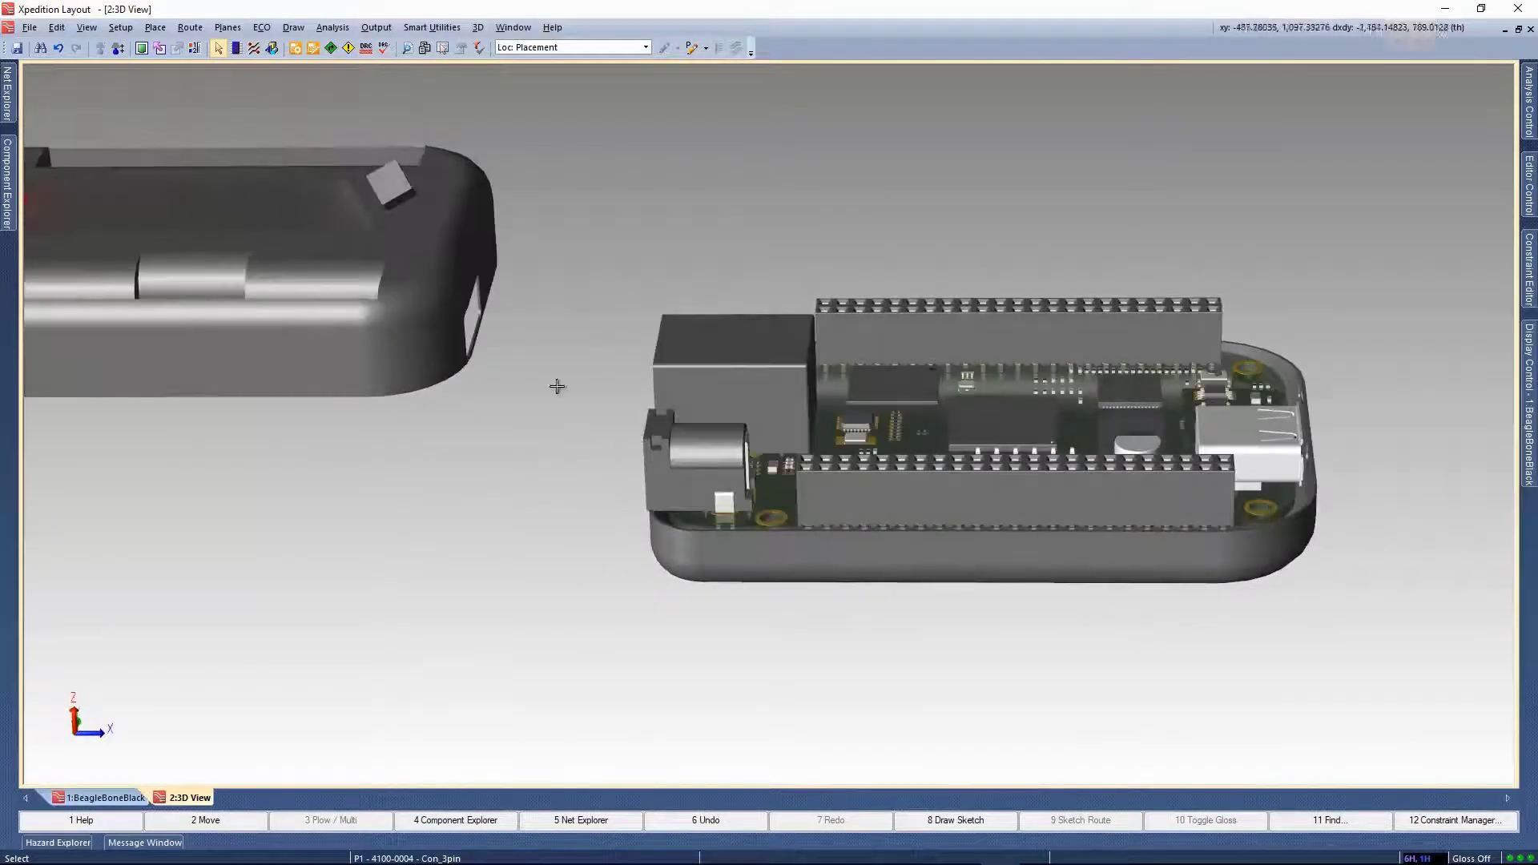
{"action": "left_click", "coordinate": [477, 28]}
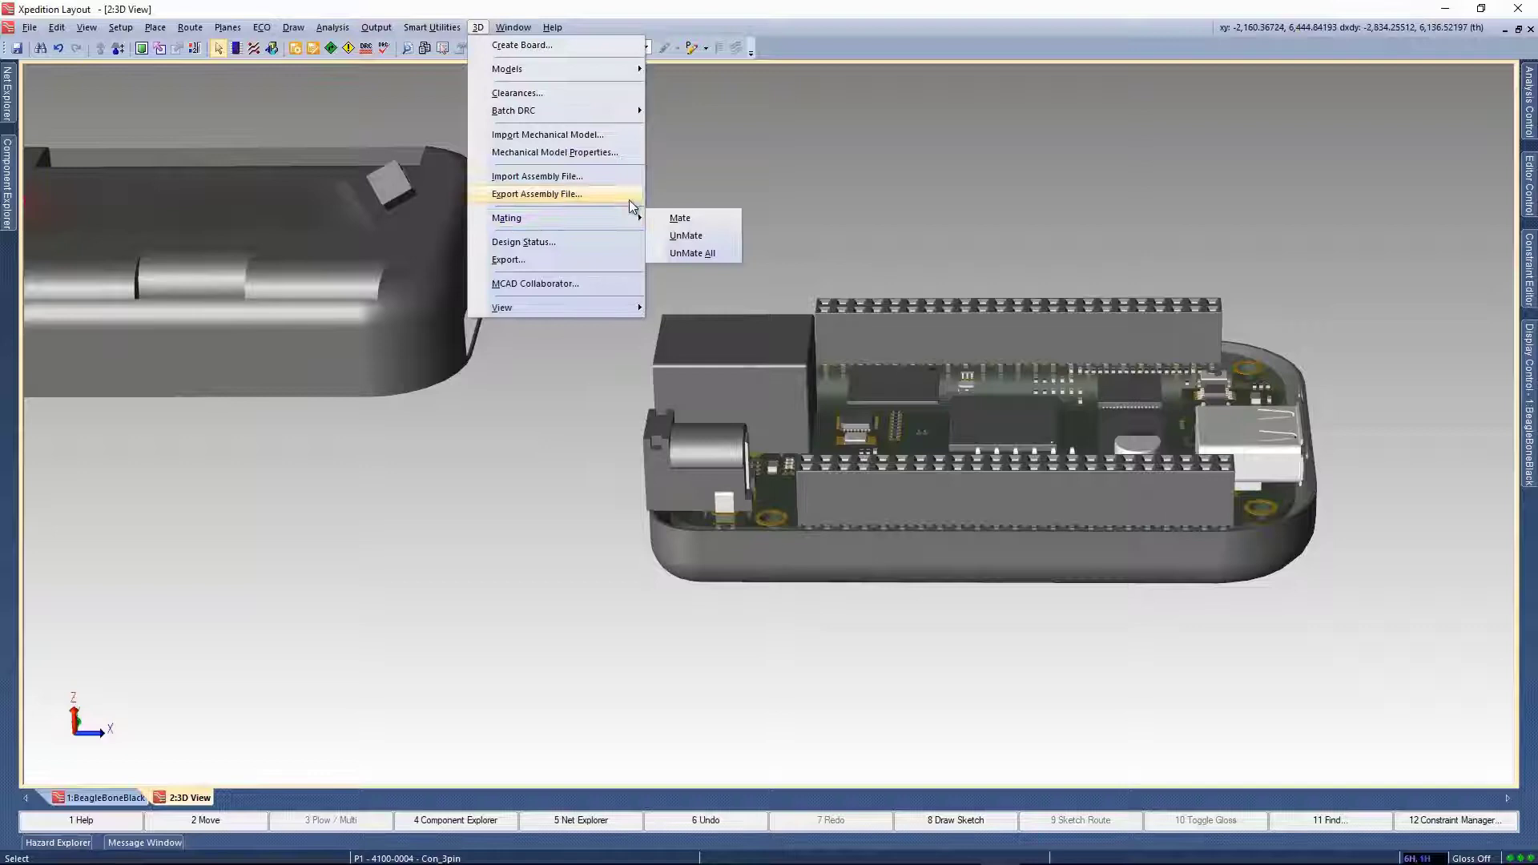
{"action": "left_click", "coordinate": [680, 217]}
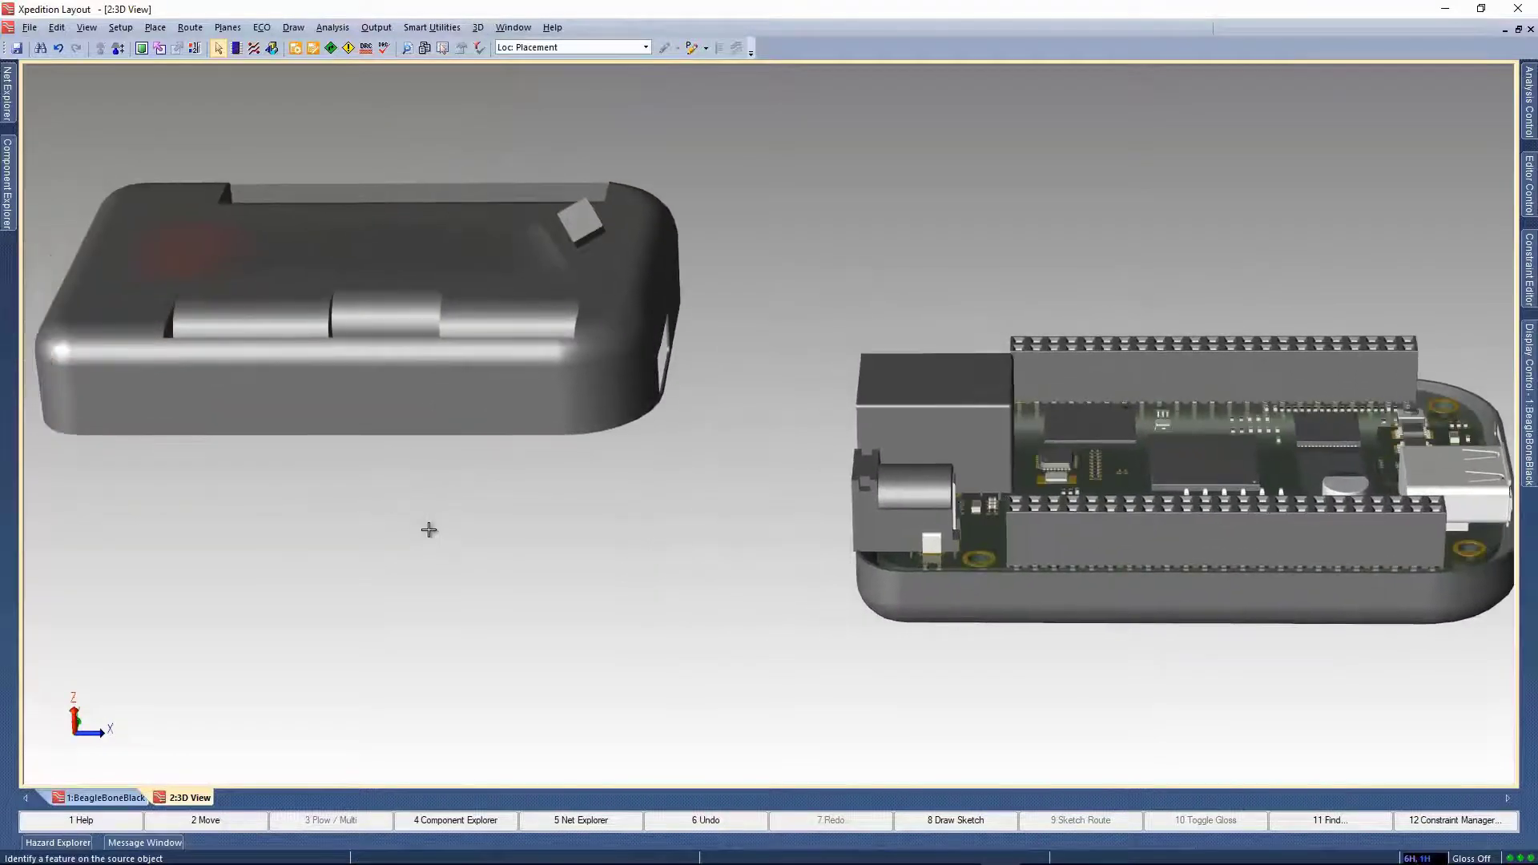
{"action": "middle_click_drag", "start_coordinate": [413, 482], "coordinate": [401, 364]}
{"action": "scroll", "coordinate": [402, 364], "scroll_direction": "up", "scroll_amount": 5}
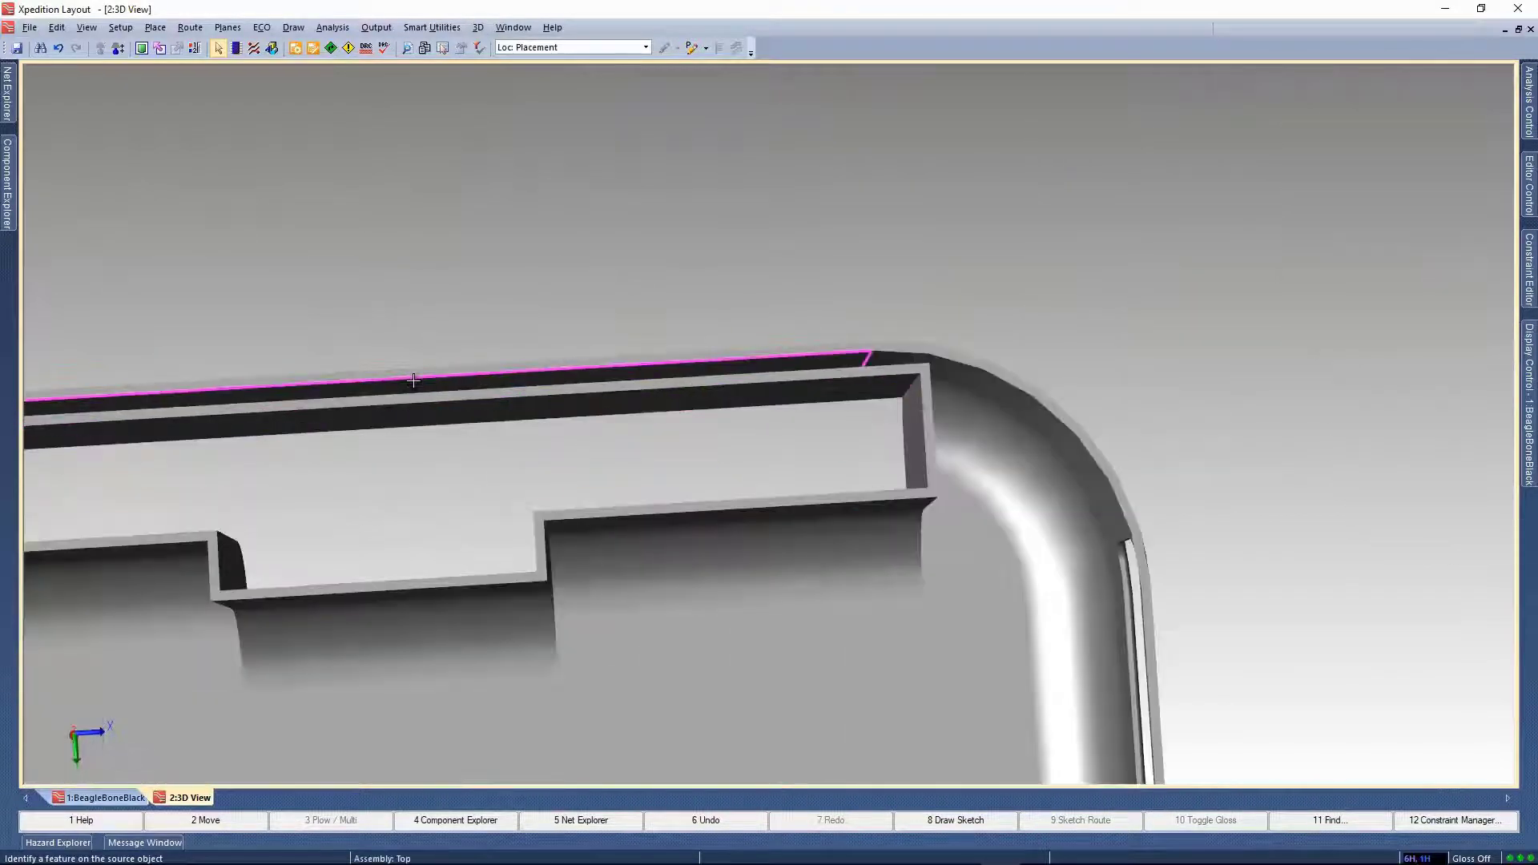
{"action": "left_click", "coordinate": [414, 377]}
{"action": "scroll", "coordinate": [487, 356], "scroll_direction": "down", "scroll_amount": 5}
{"action": "middle_click_drag", "start_coordinate": [487, 356], "coordinate": [710, 401]}
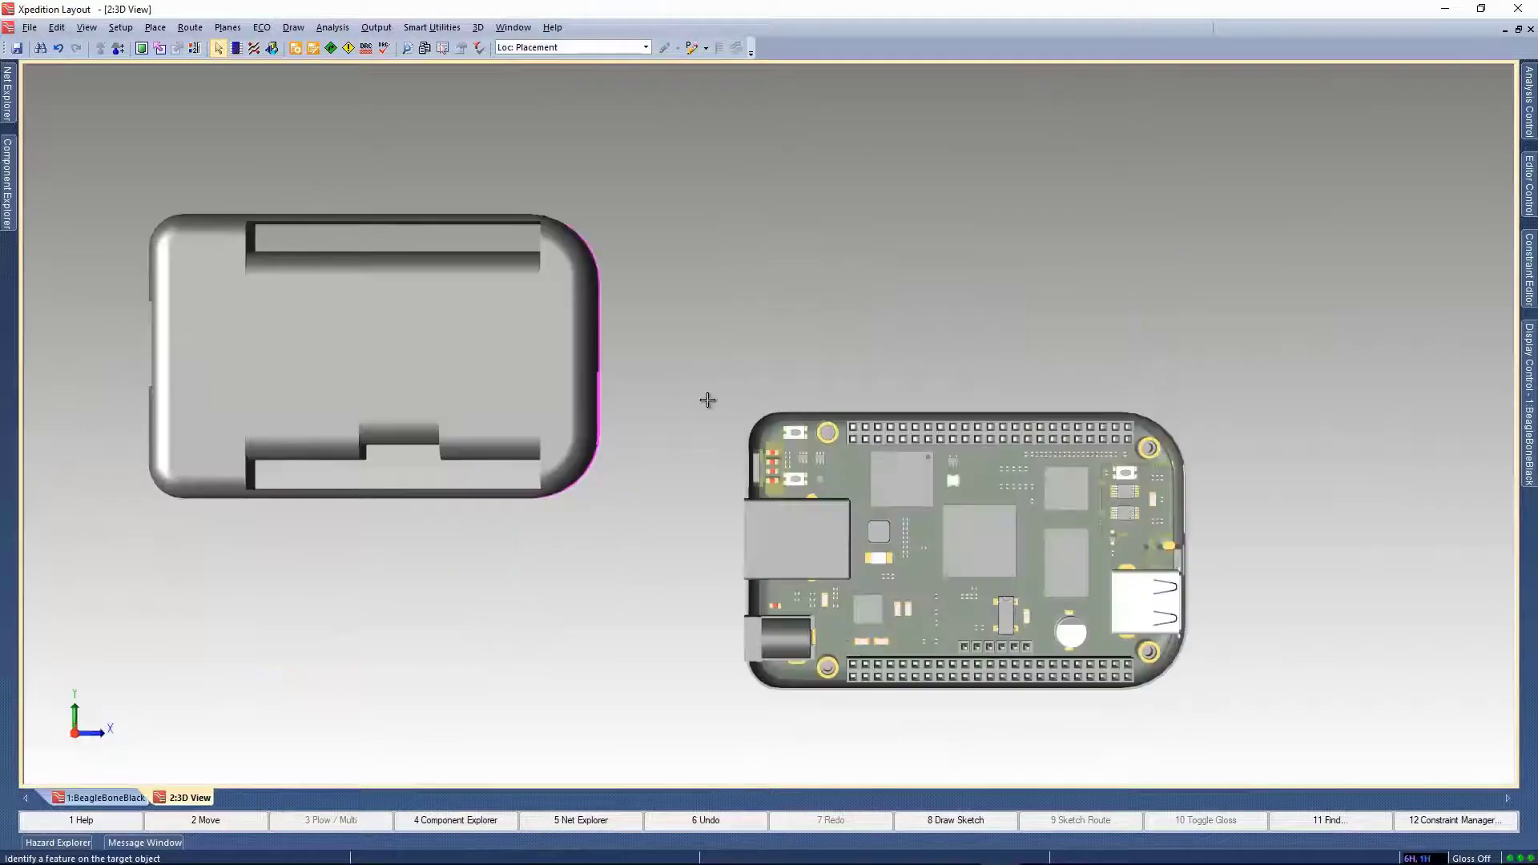
{"action": "scroll", "coordinate": [709, 401], "scroll_direction": "up", "scroll_amount": 5}
{"action": "scroll", "coordinate": [750, 384], "scroll_direction": "up", "scroll_amount": 3}
{"action": "left_click", "coordinate": [752, 331]}
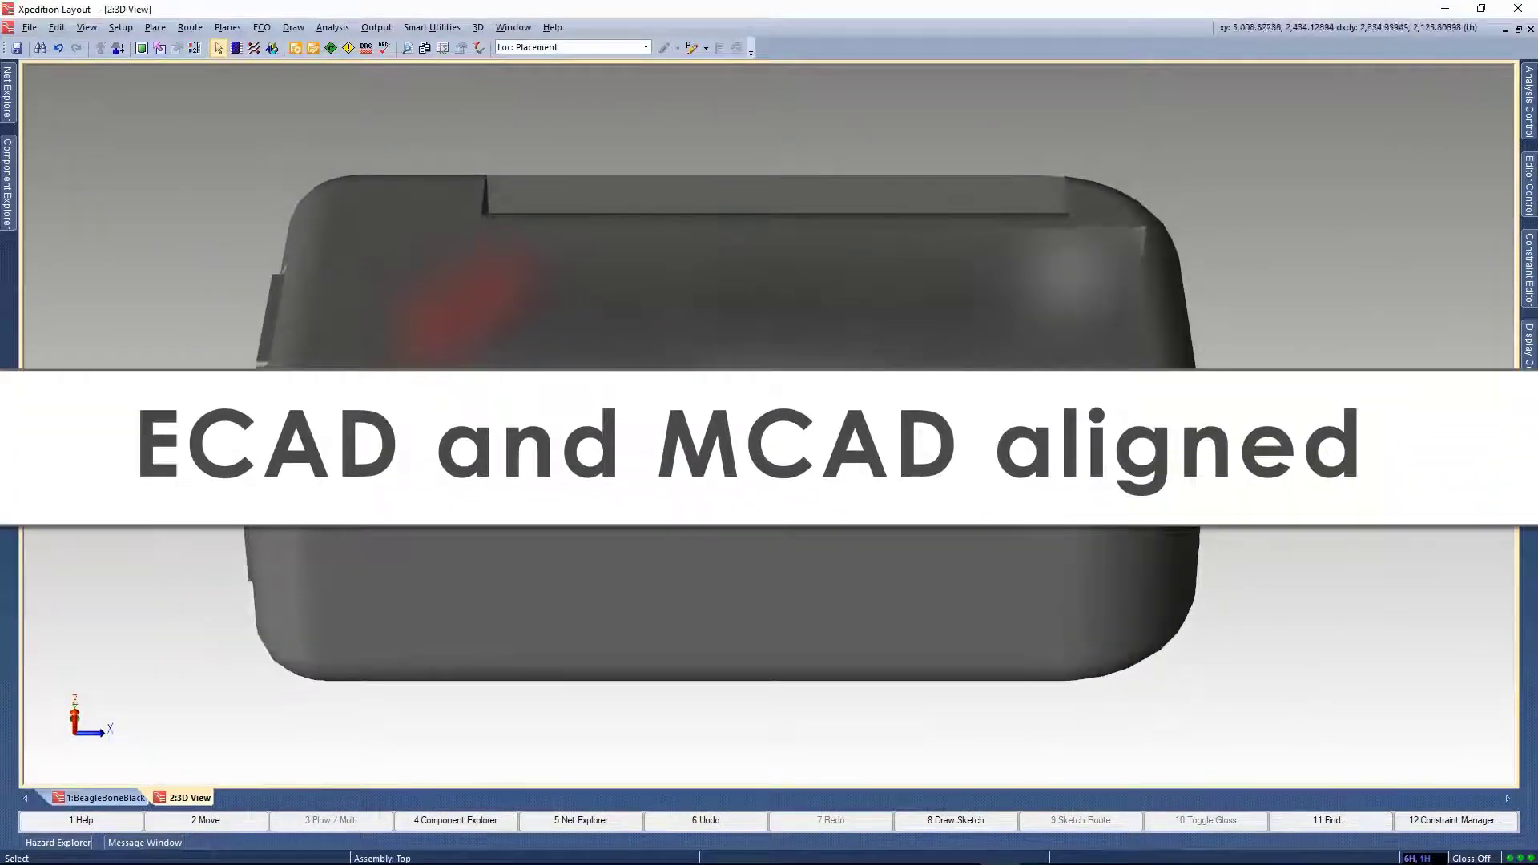
{"action": "mouse_move", "coordinate": [881, 449]}
{"action": "middle_mouse_down"}
{"action": "mouse_move", "coordinate": [1098, 300]}
{"action": "mouse_move", "coordinate": [801, 360]}
{"action": "middle_mouse_up"}
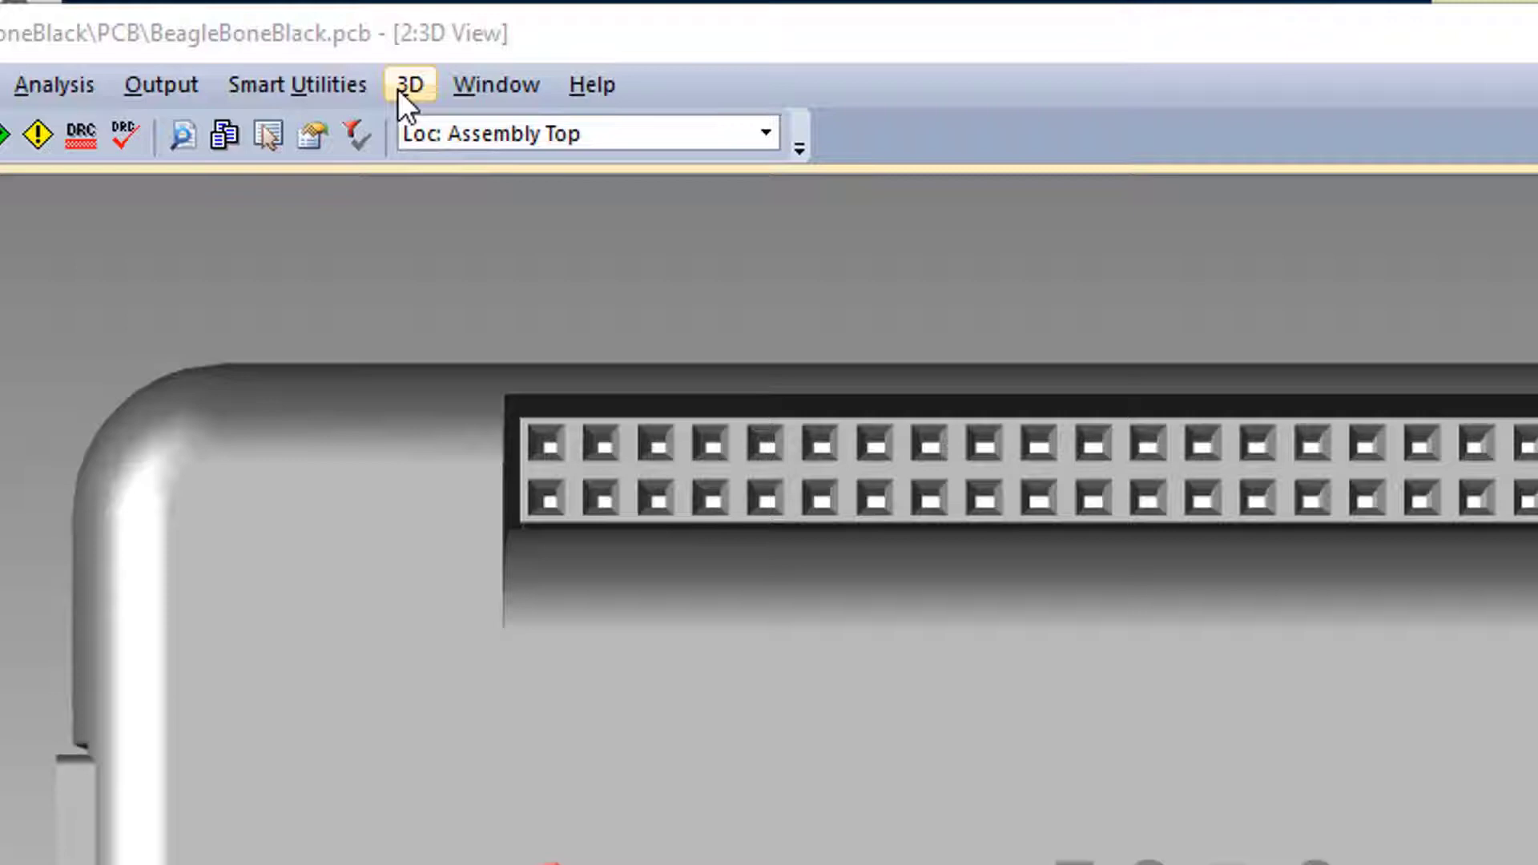
Add a 3D clearance rule row below Any-to-Any with From set to Component.J1
{"action": "left_click", "coordinate": [397, 88]}
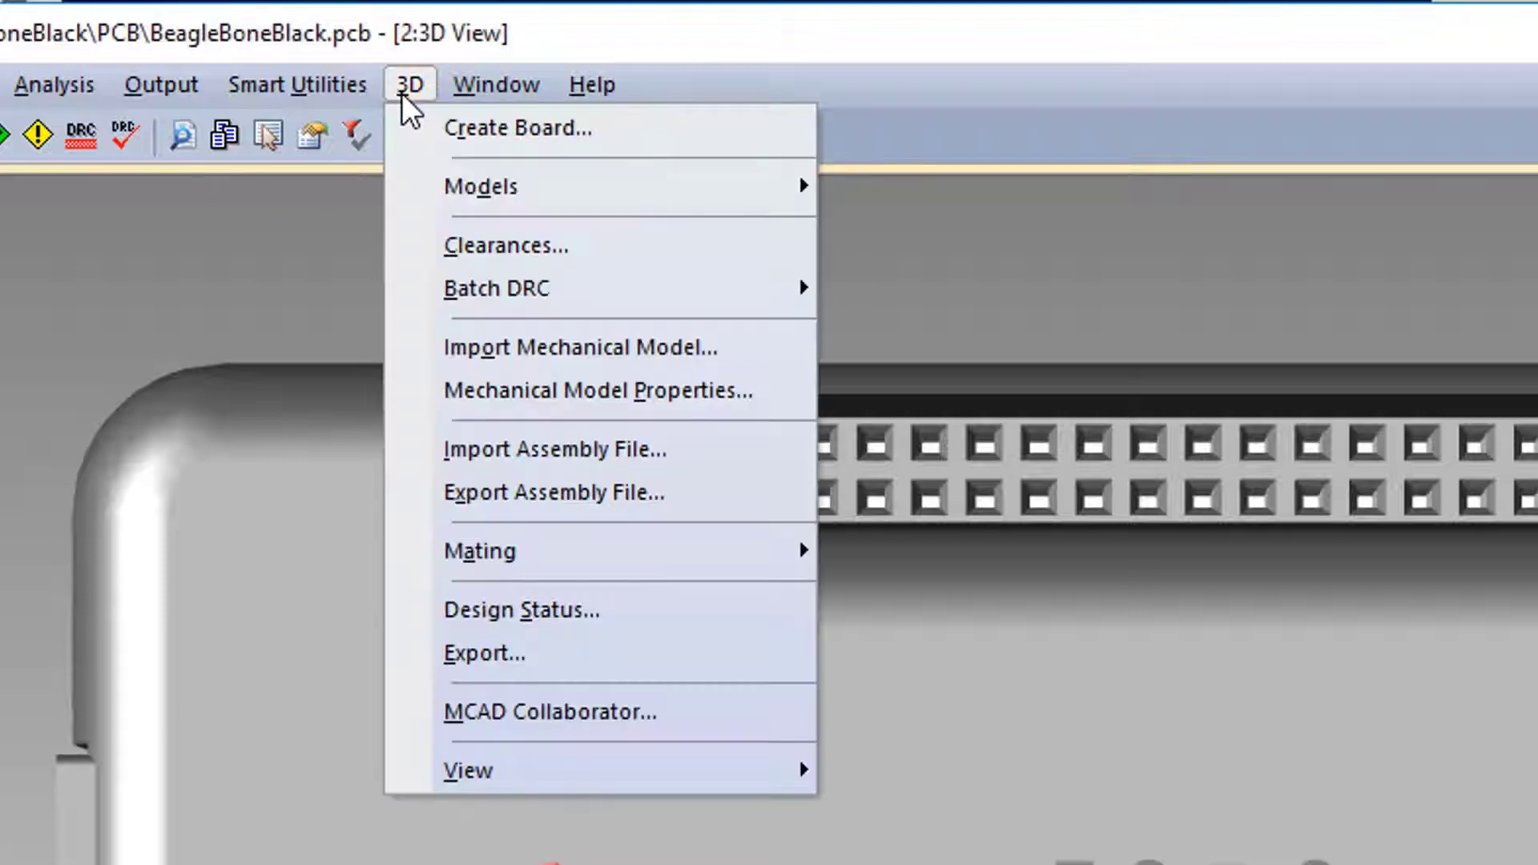
{"action": "left_click", "coordinate": [698, 253]}
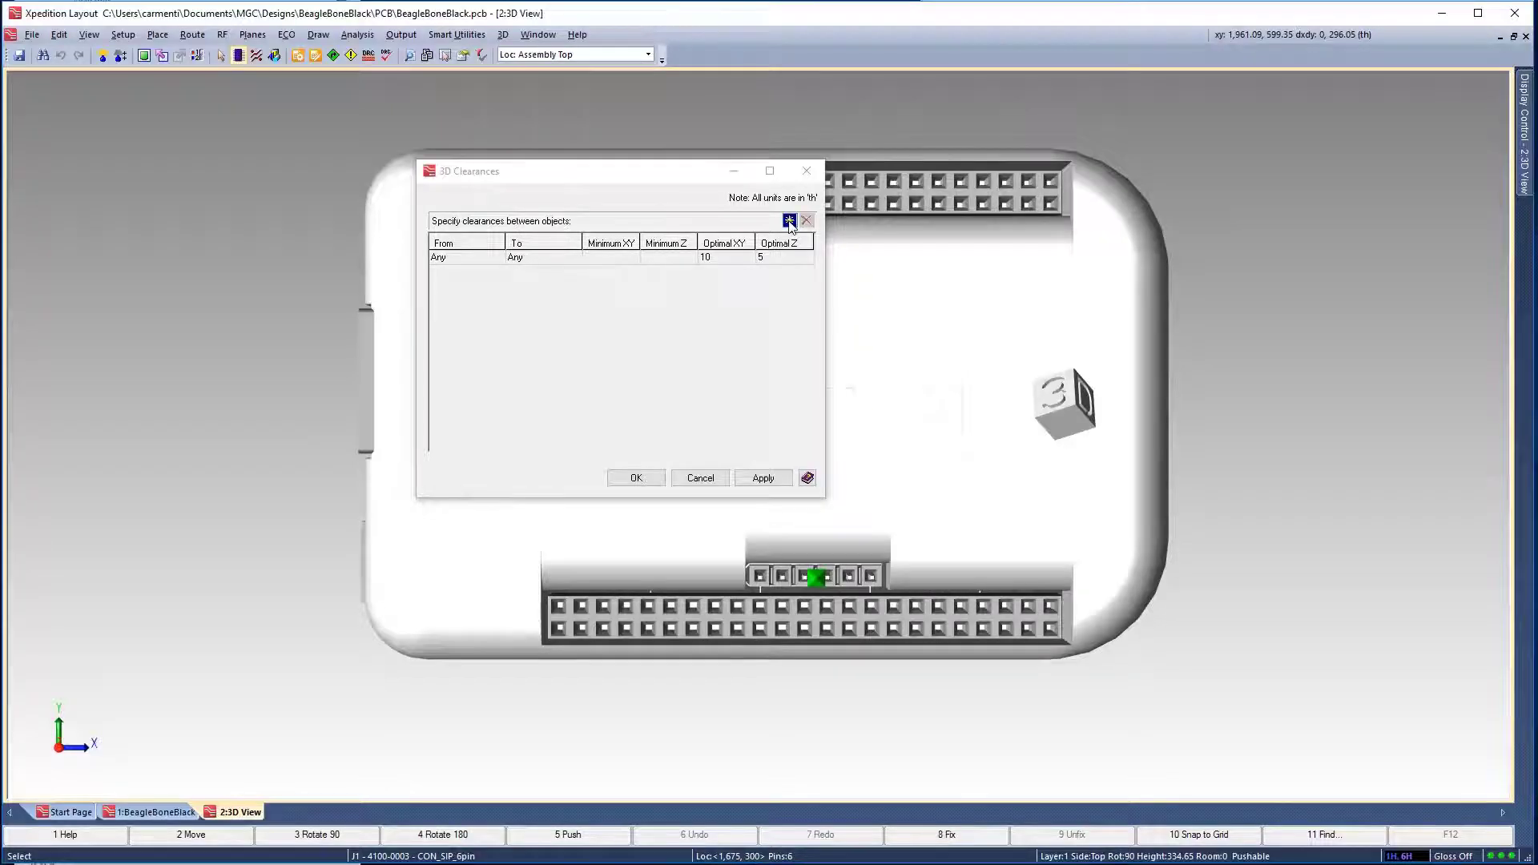
{"action": "left_click", "coordinate": [789, 221]}
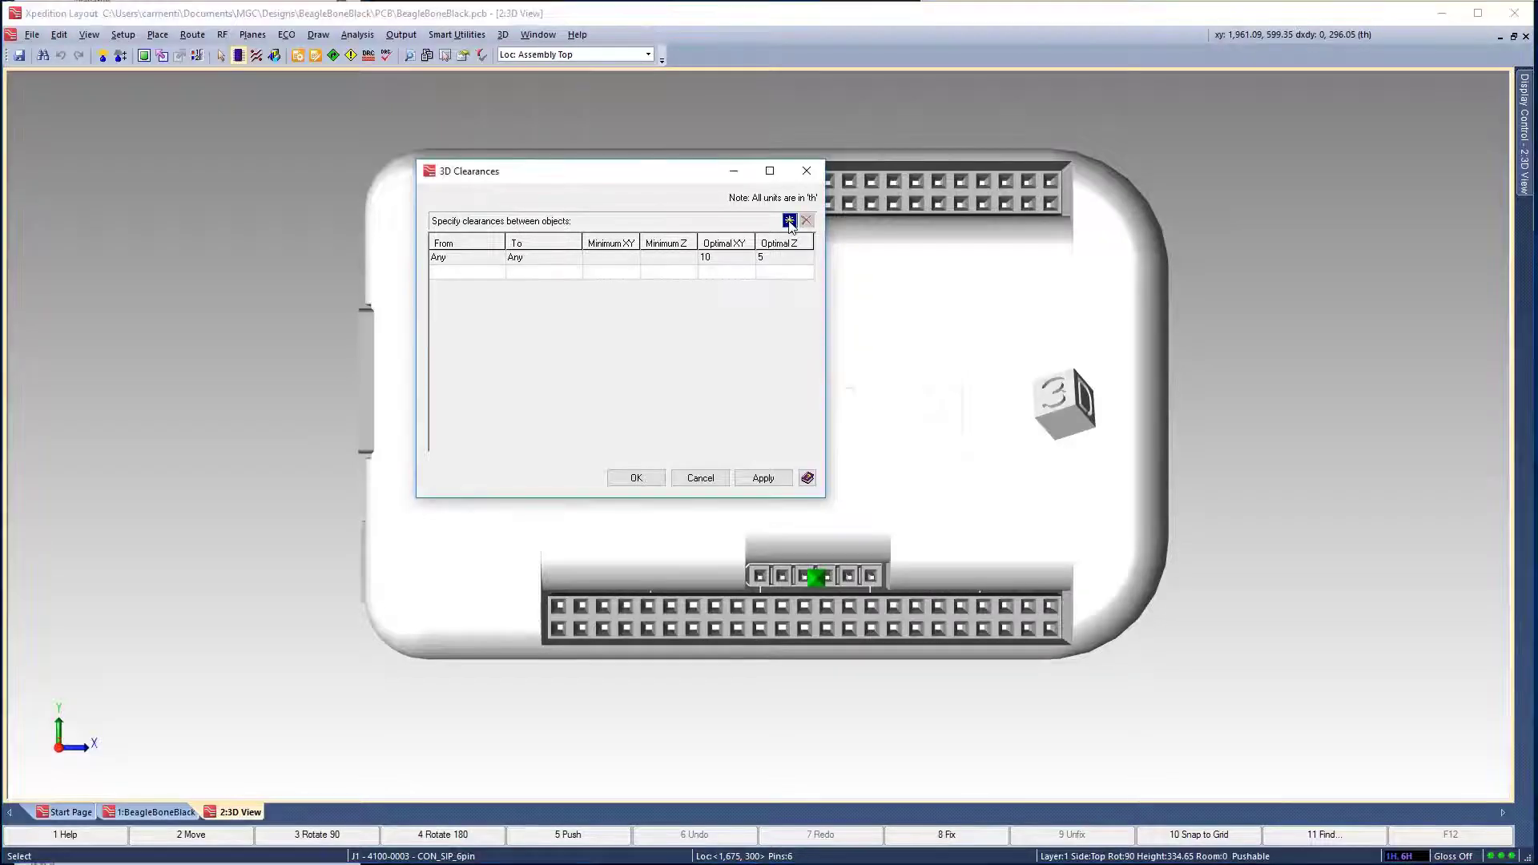
{"action": "left_click", "coordinate": [500, 273]}
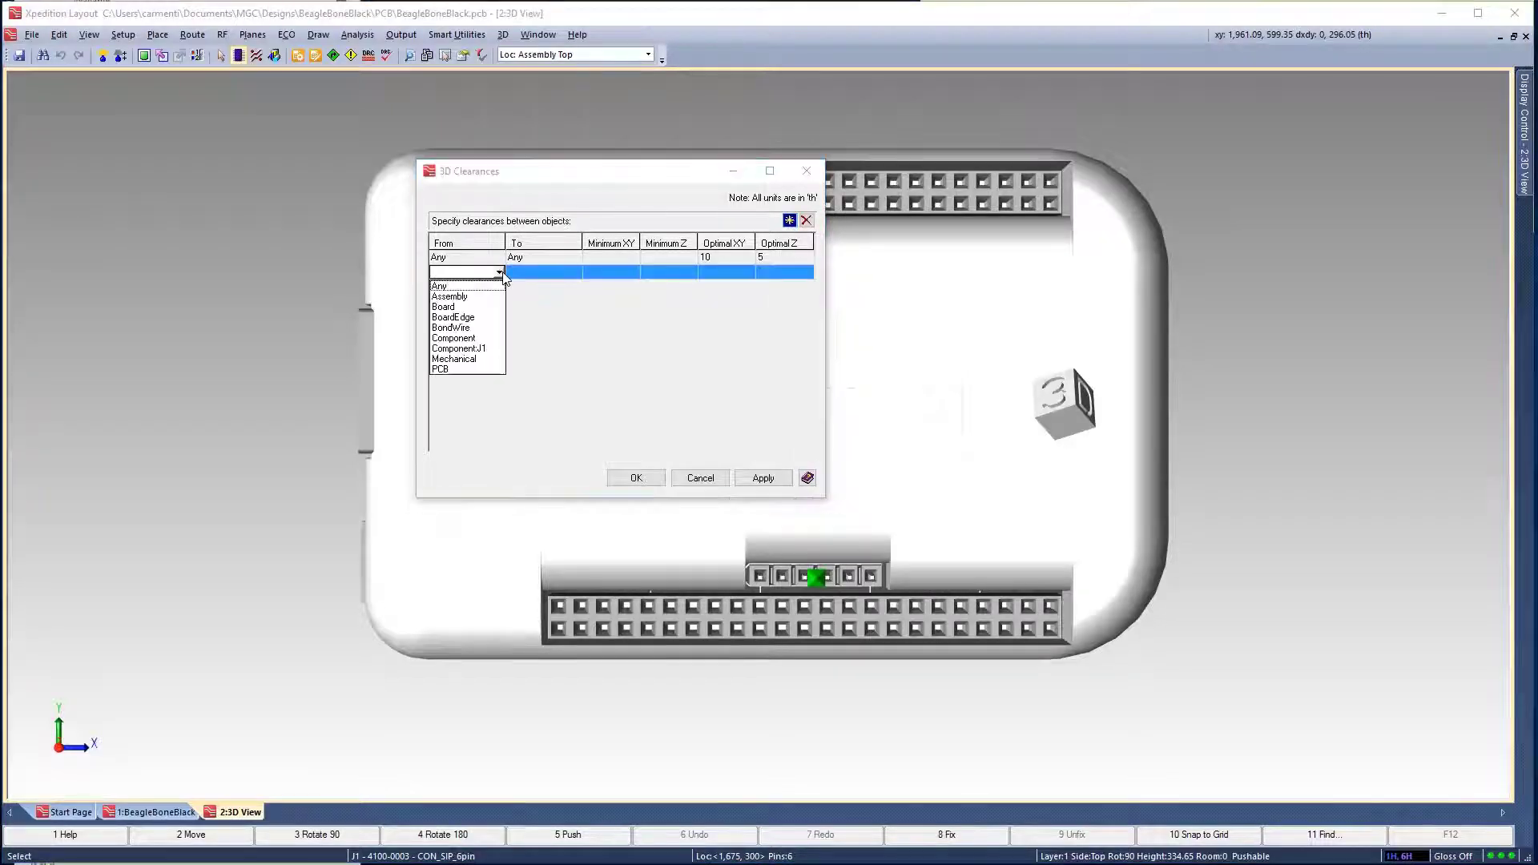
{"action": "left_click", "coordinate": [483, 349]}
{"action": "left_click", "coordinate": [577, 273]}
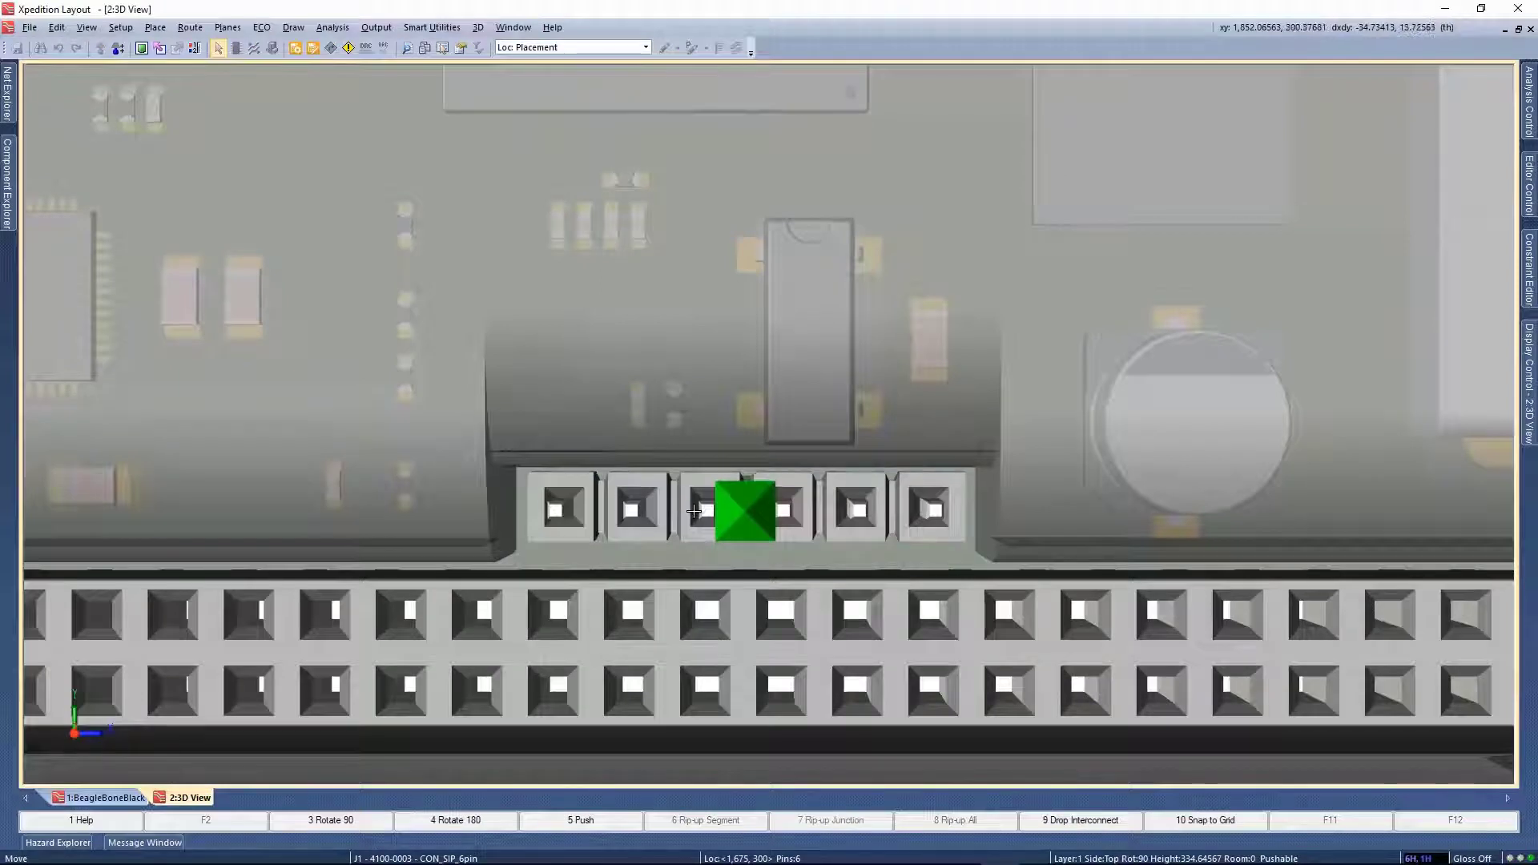
Nudge connector J1 slightly upward so a 3D DRC error appears
{"action": "left_click", "coordinate": [694, 511]}
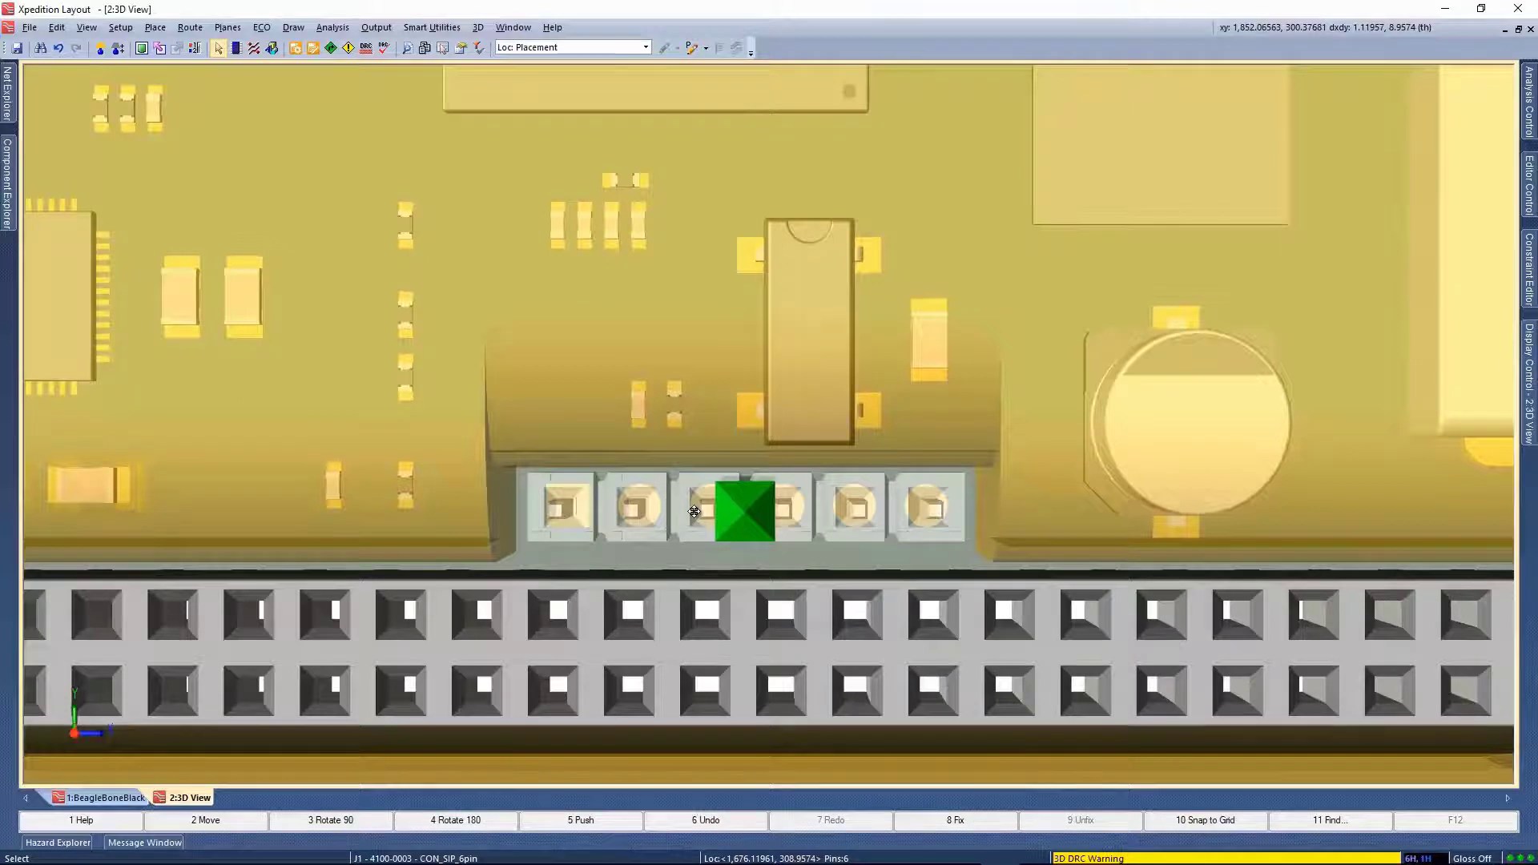
{"action": "left_click_drag", "start_coordinate": [694, 511], "coordinate": [694, 507]}
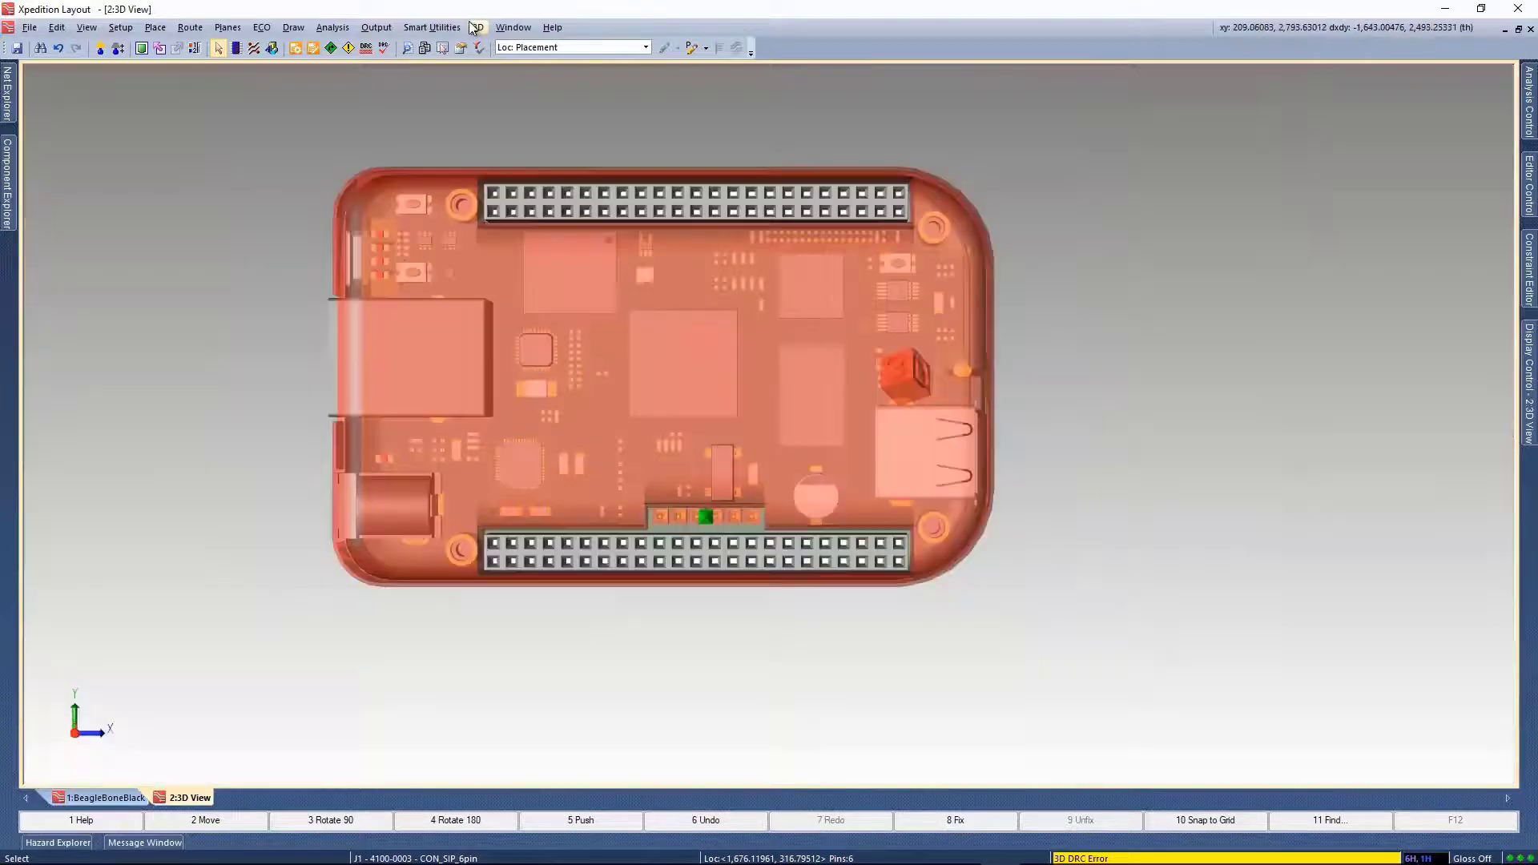
{"action": "left_click", "coordinate": [477, 27]}
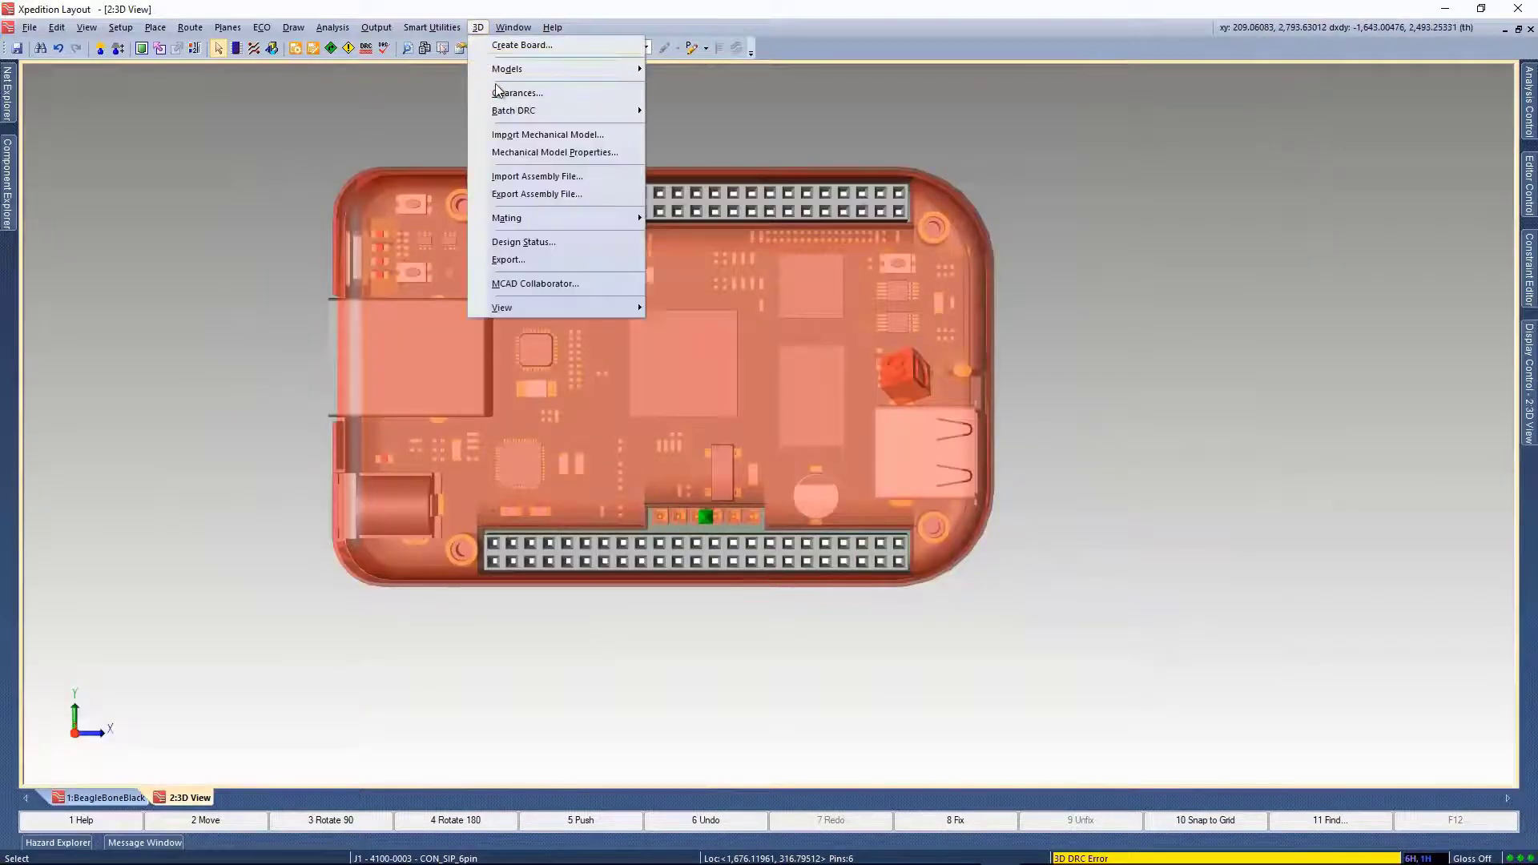
{"action": "mouse_move", "coordinate": [514, 111]}
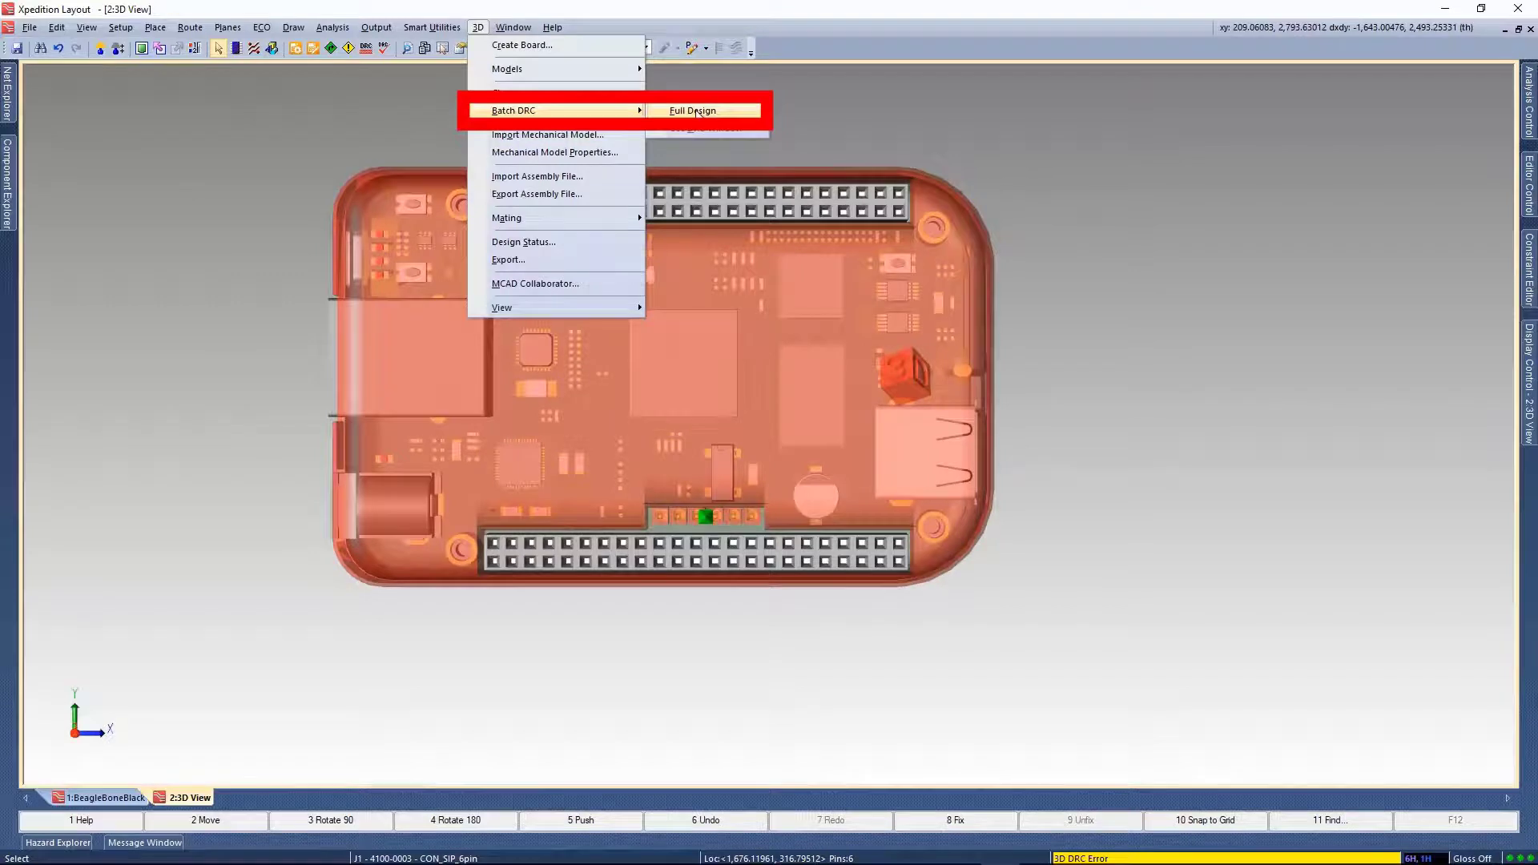
Run Full Design 3D batch DRC and list the 30 Proximity violations in Hazard Explorer's 3D Batch tab
{"action": "left_click", "coordinate": [695, 111]}
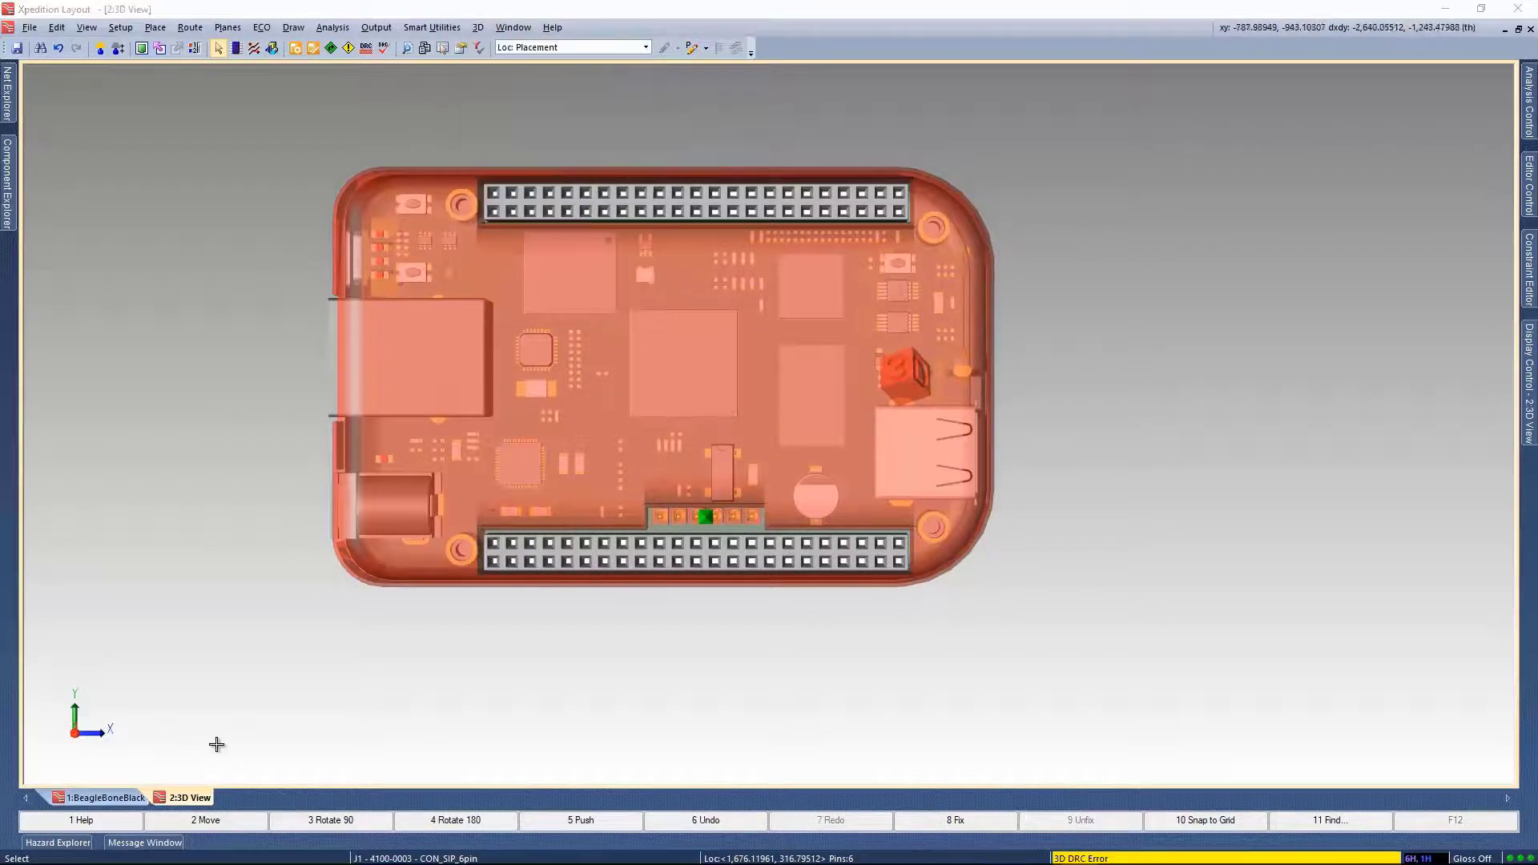
{"action": "left_click", "coordinate": [58, 842]}
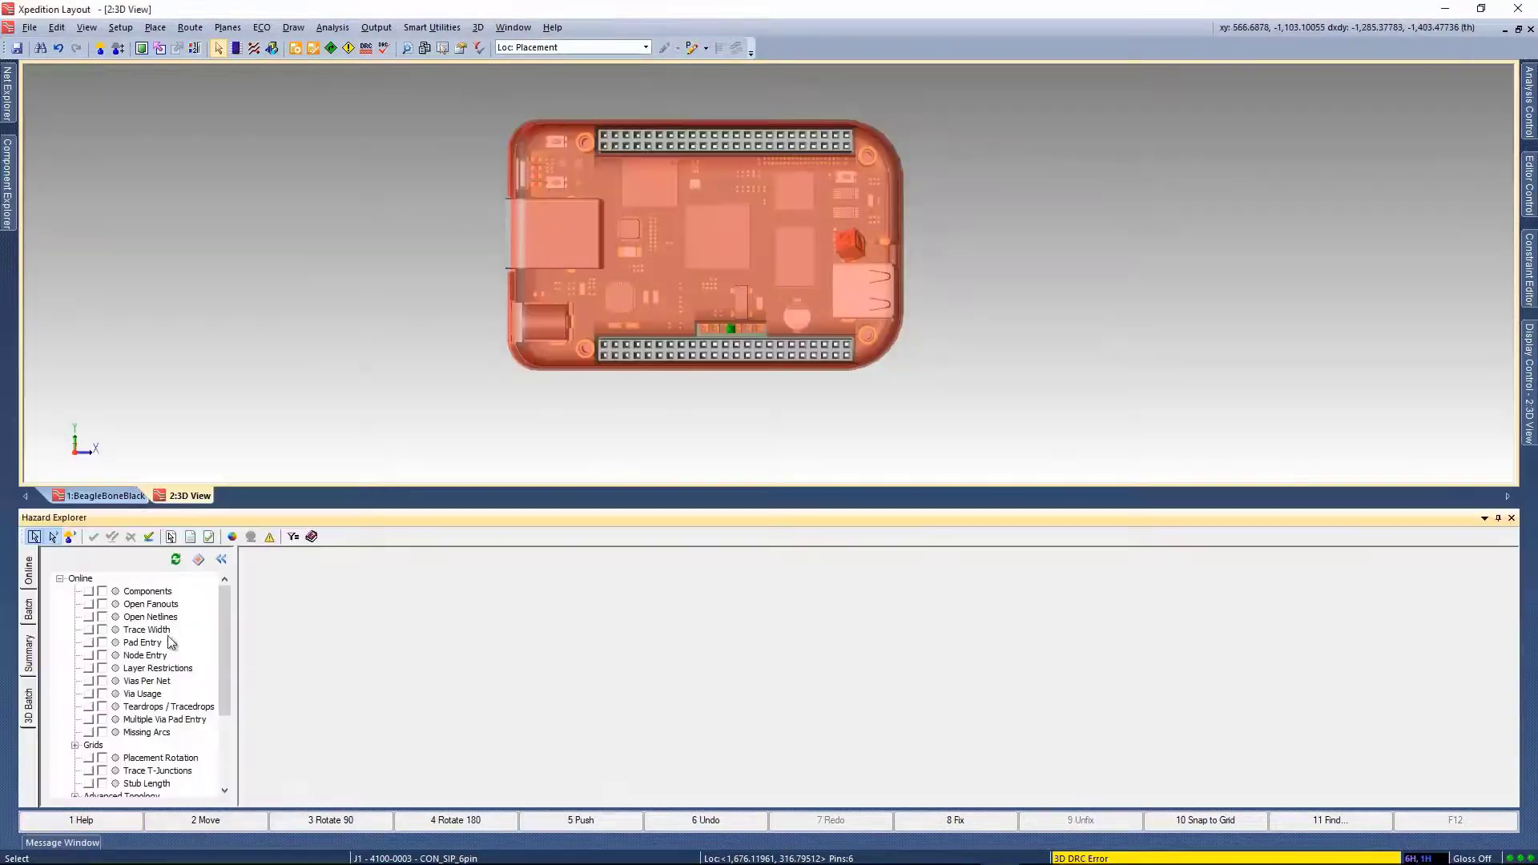
{"action": "left_click", "coordinate": [30, 703]}
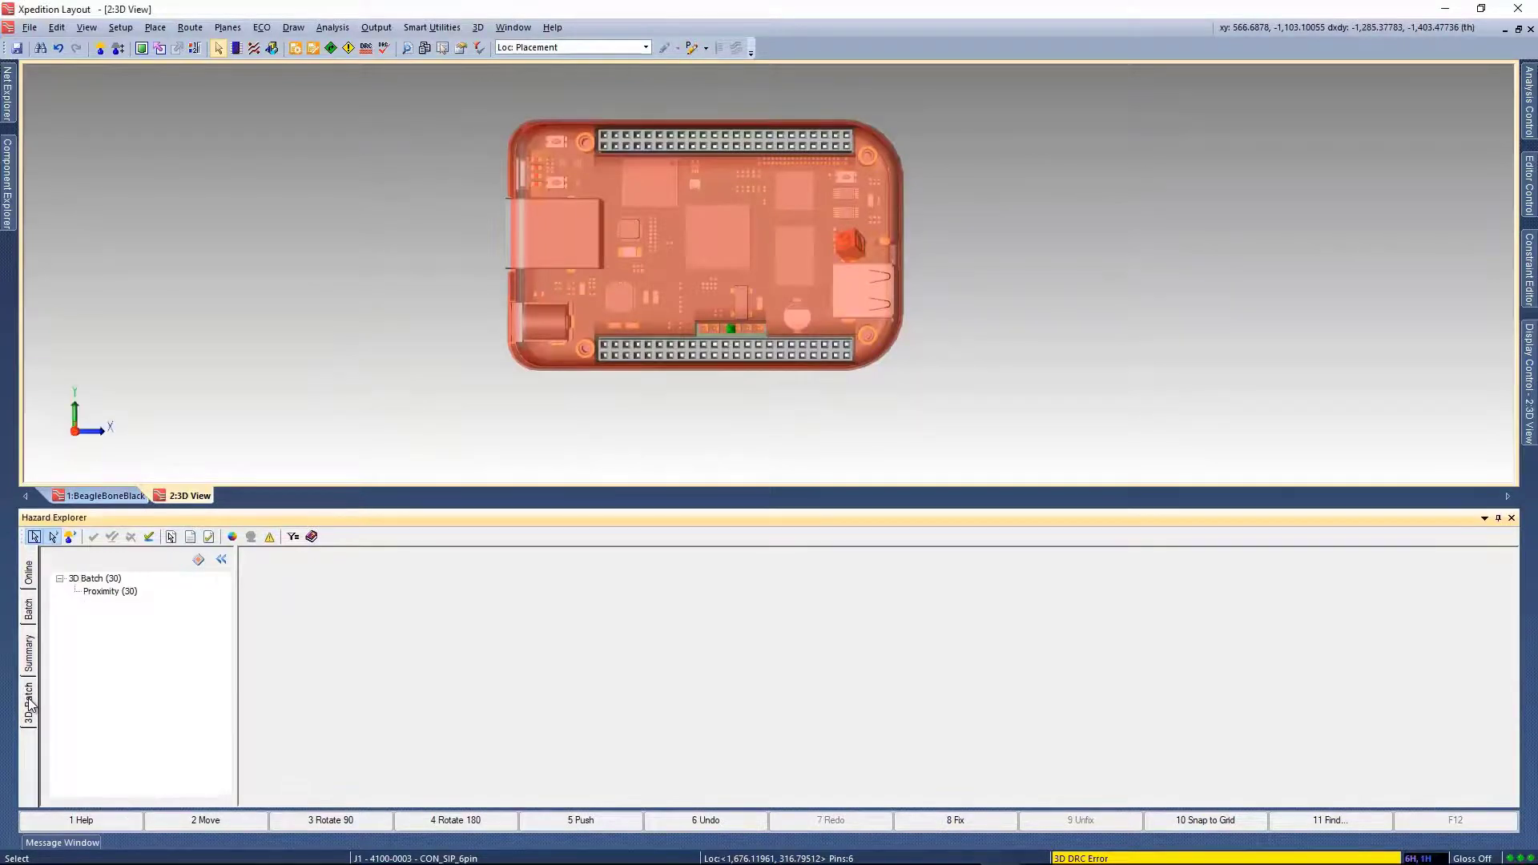
{"action": "left_click", "coordinate": [110, 591]}
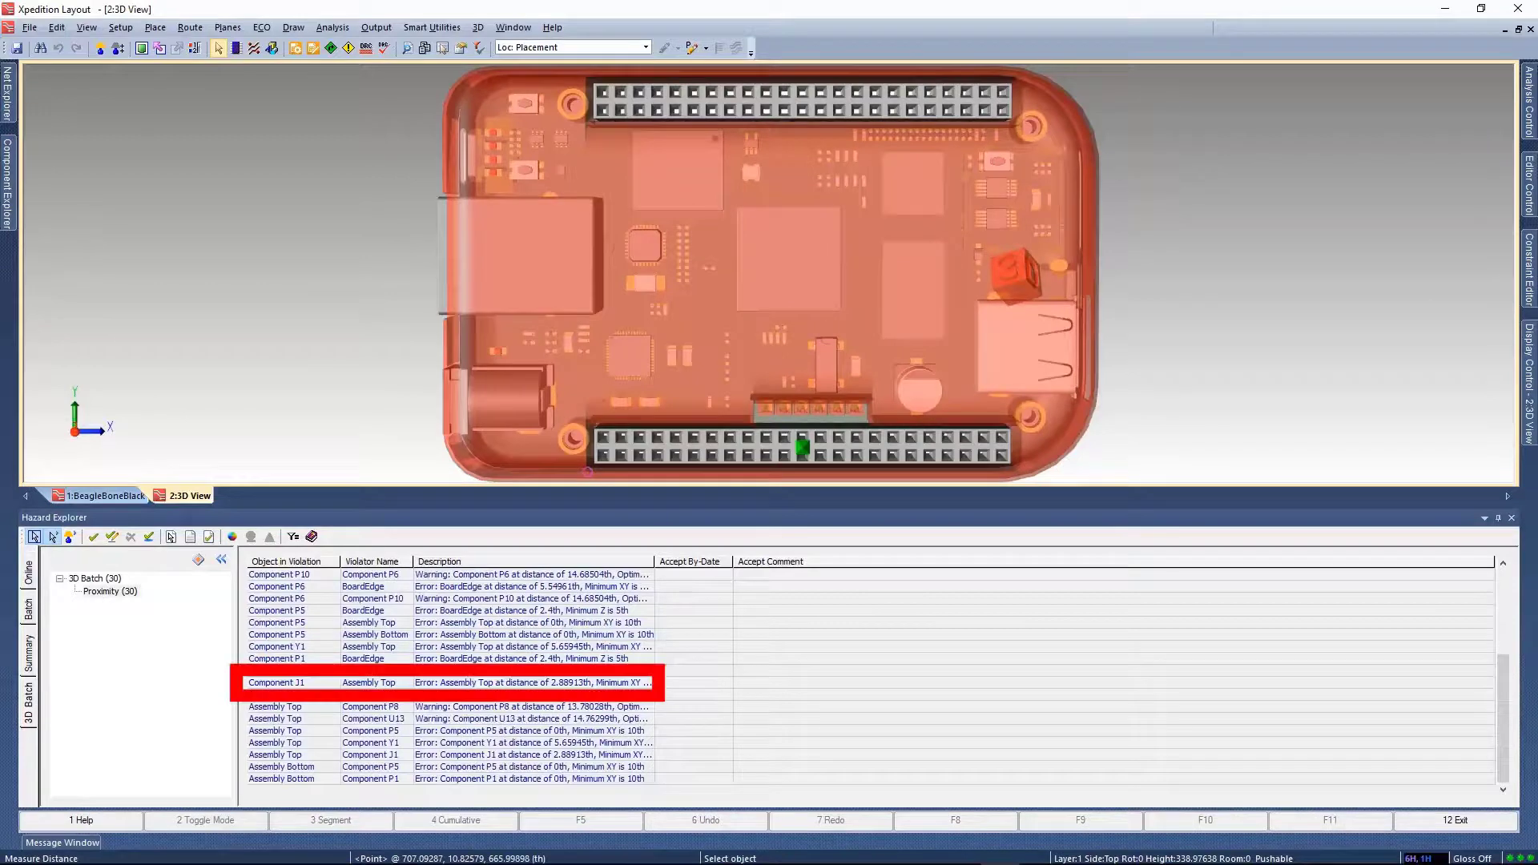